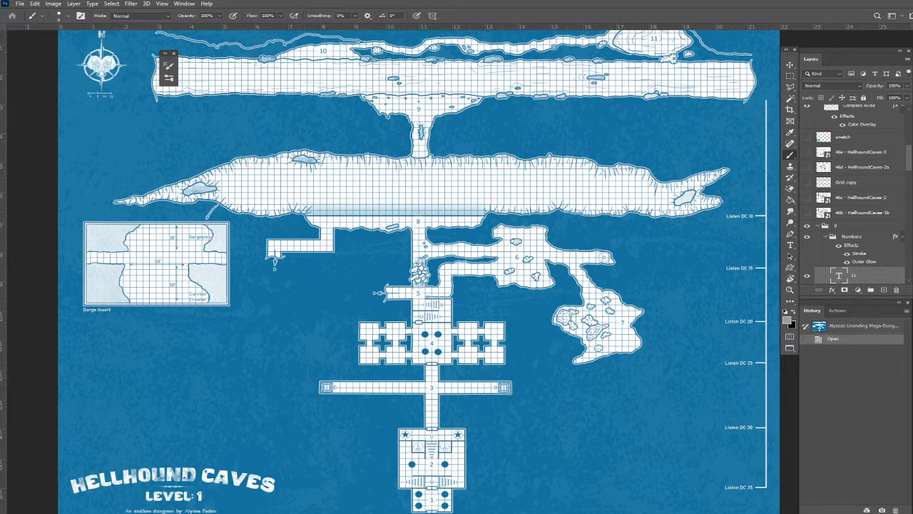
Add a vertical guide at 0.5 in on the dungeon map.
scroll(426, 184, up, 5)
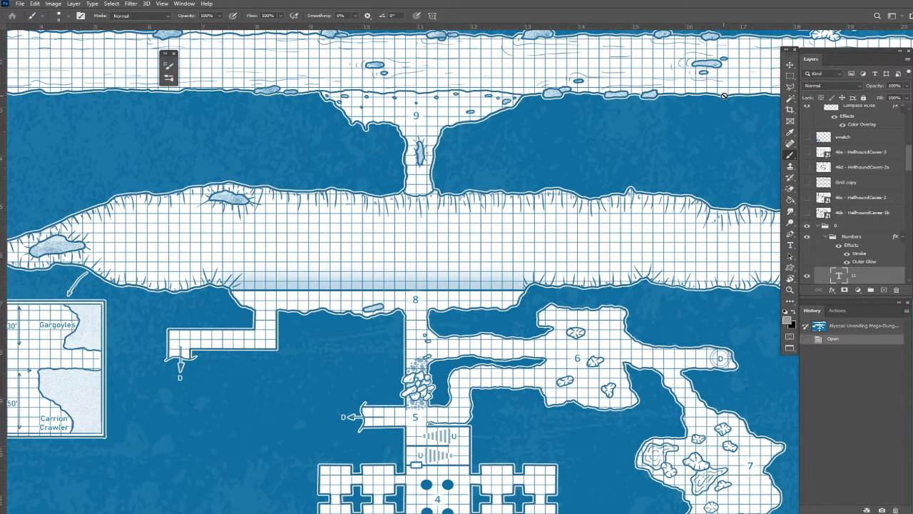
click(790, 65)
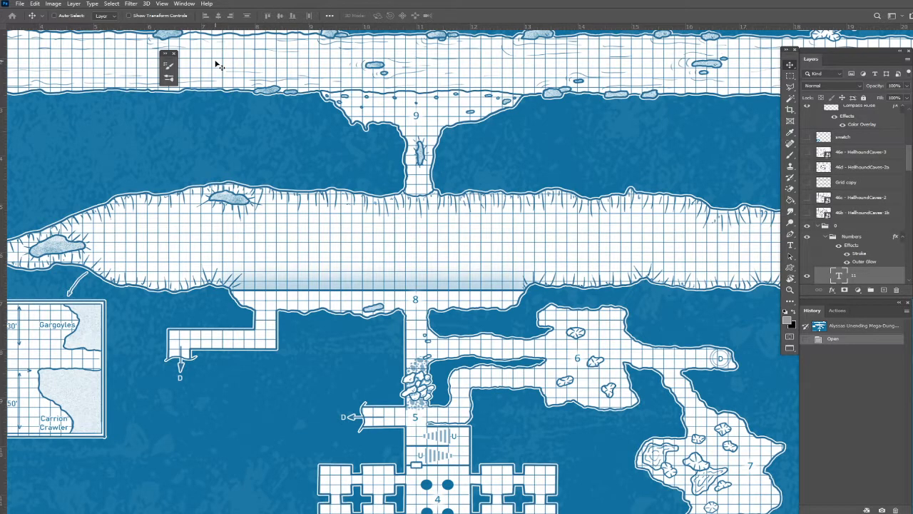
click(161, 3)
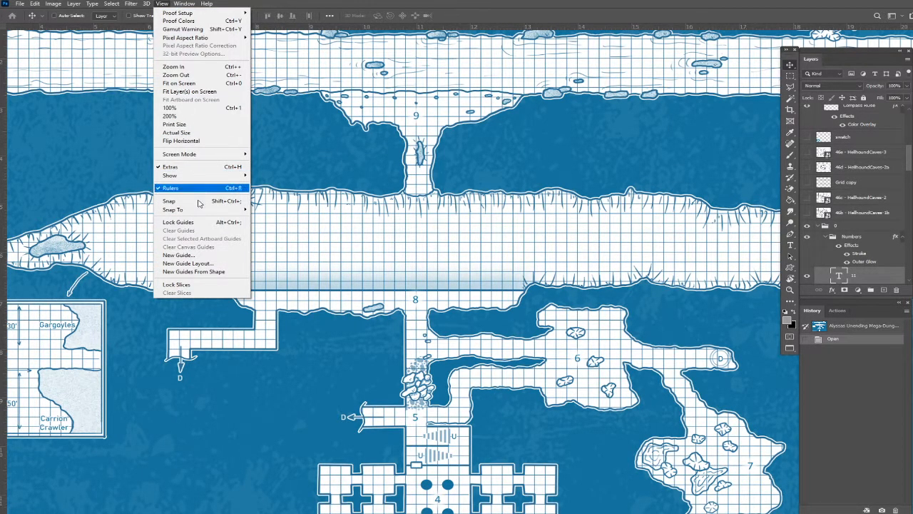
click(187, 255)
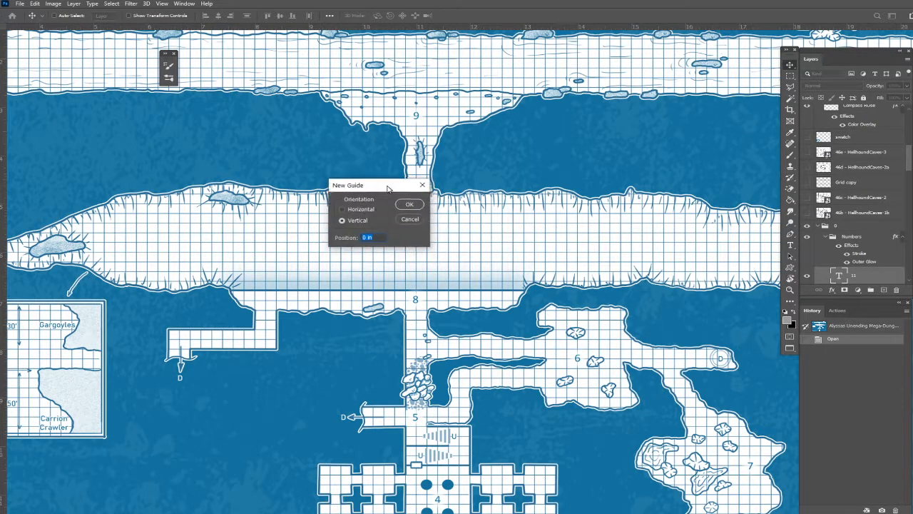
click(360, 202)
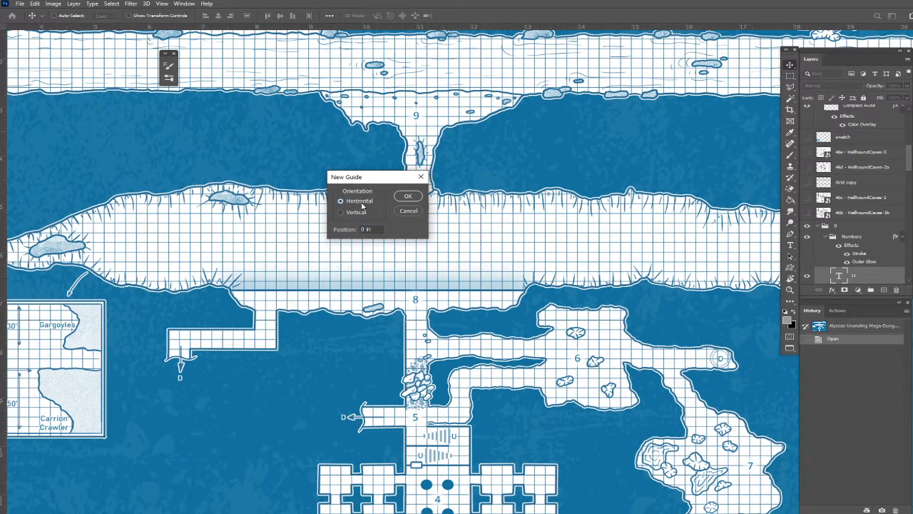
click(361, 215)
click(378, 229)
text(4)
click(409, 196)
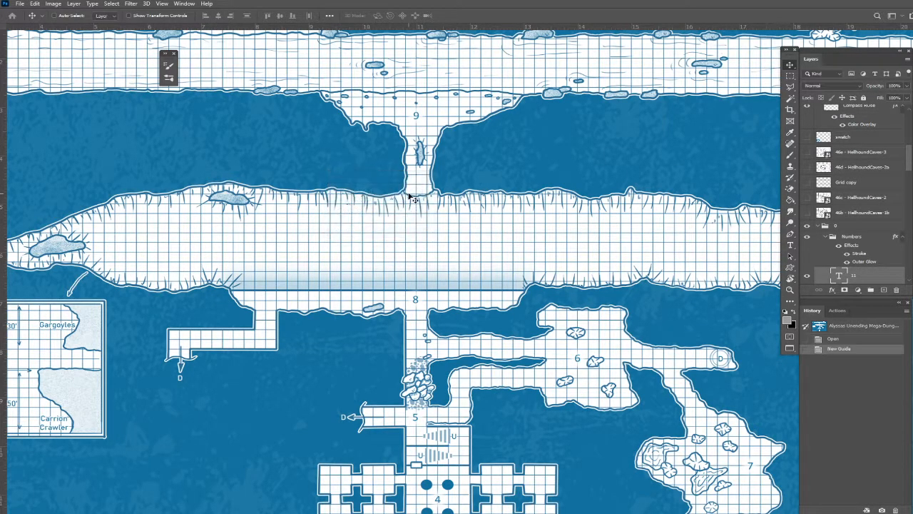
scroll(408, 196, down, 5)
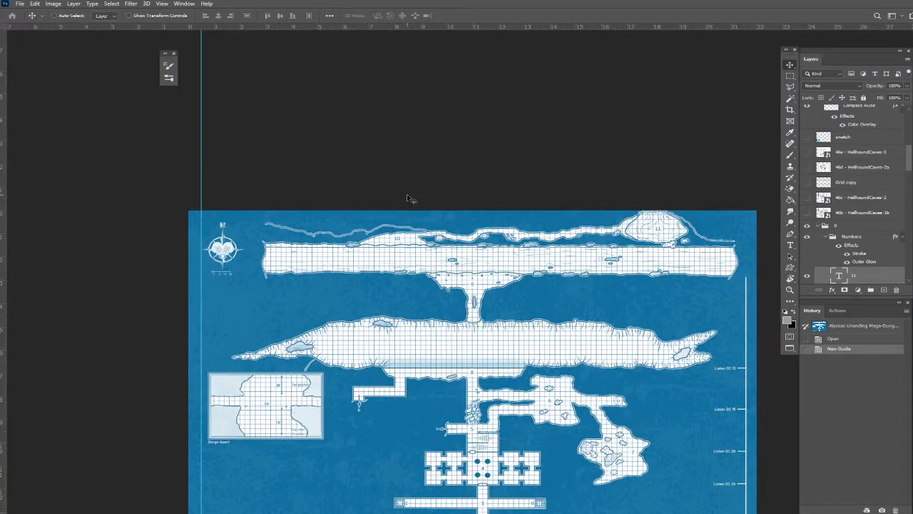
scroll(408, 197, up, 5)
scroll(410, 200, up, 1)
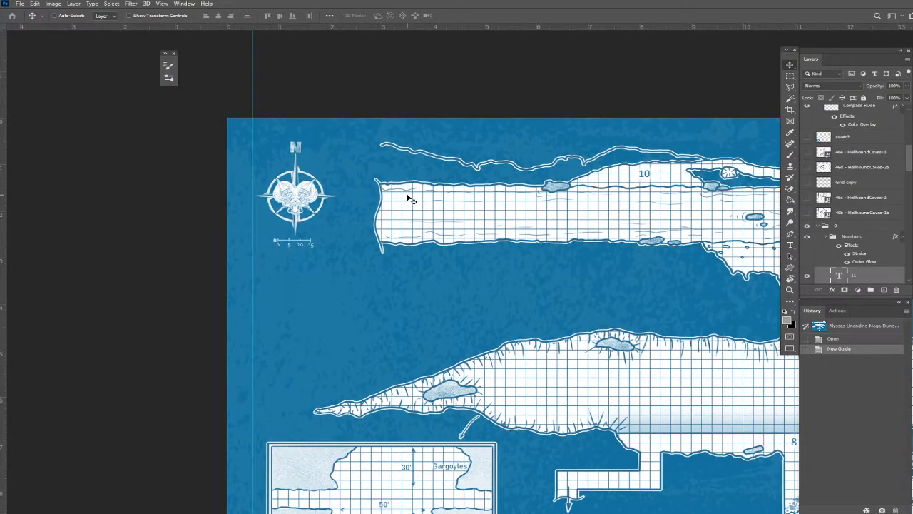
Add a horizontal guide at 0.5 in across the upper part of the map.
click(162, 4)
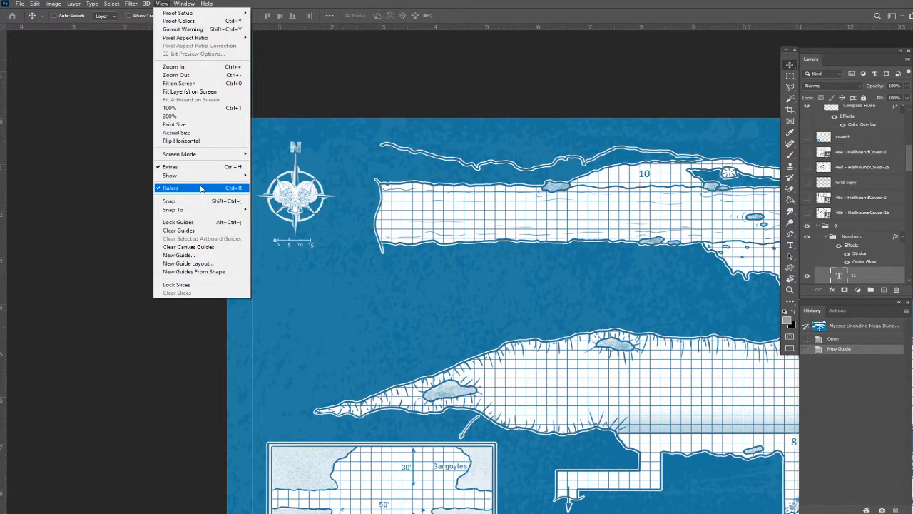
click(207, 255)
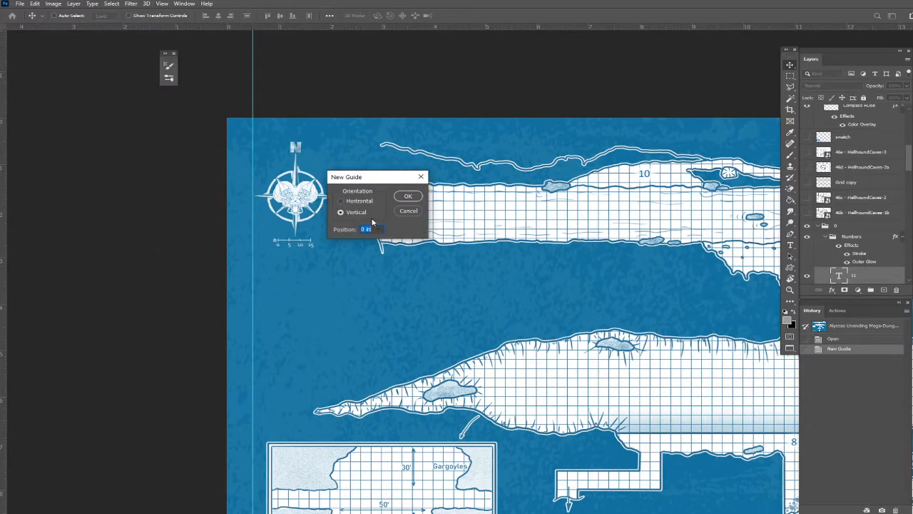
click(357, 202)
text(.5)
click(408, 197)
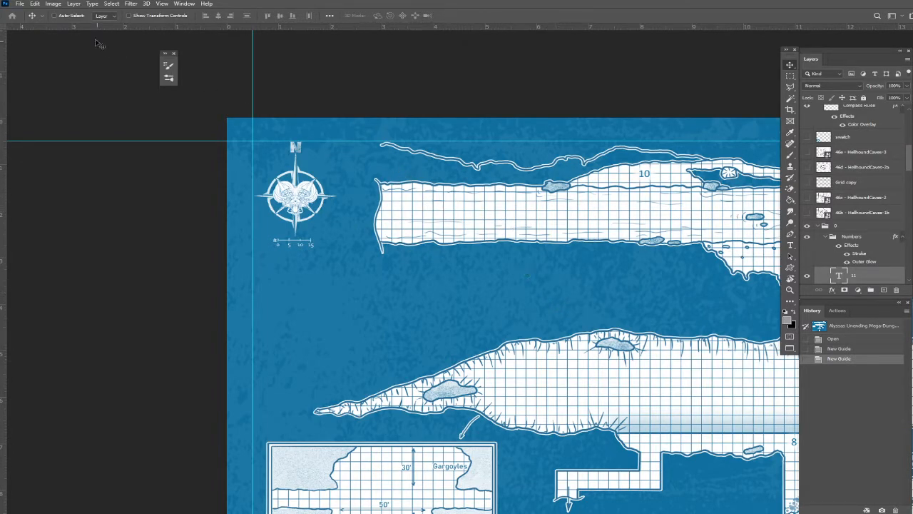
Clear all guides from the map and turn on the document grid display.
click(161, 4)
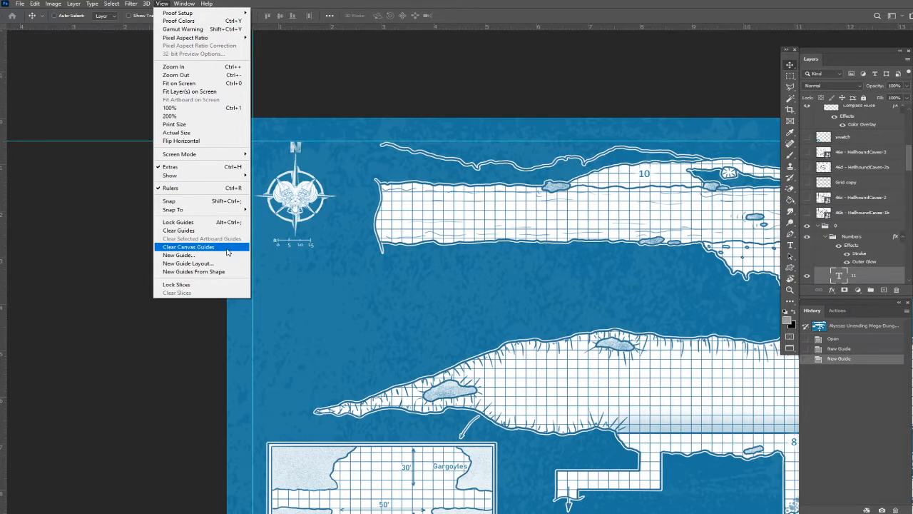
click(186, 229)
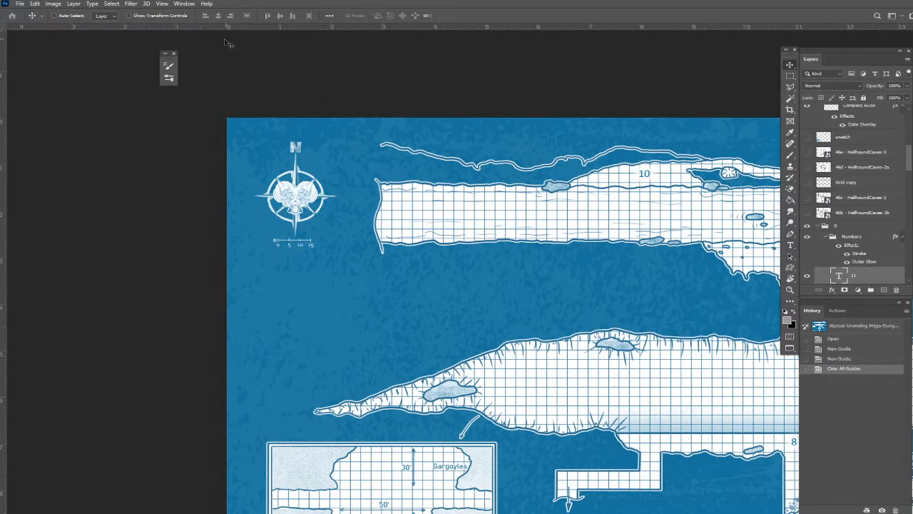
click(163, 4)
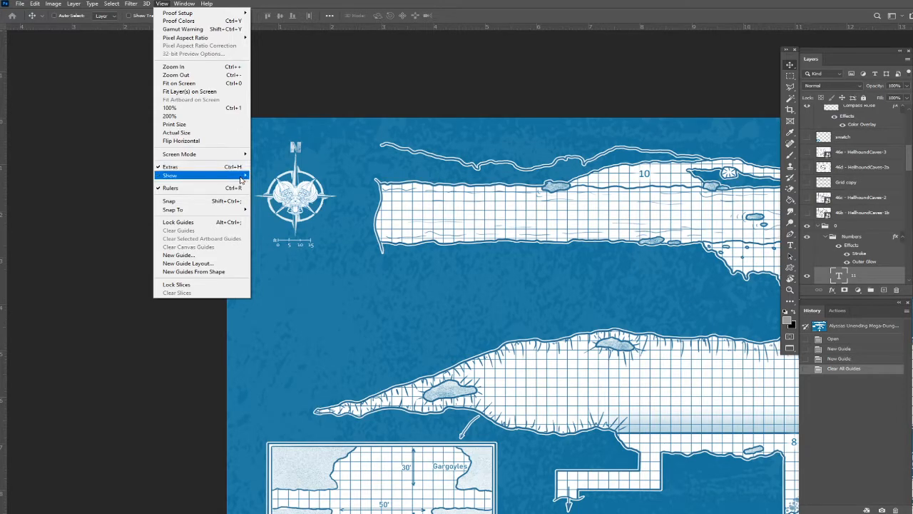
mouse_move(241, 180)
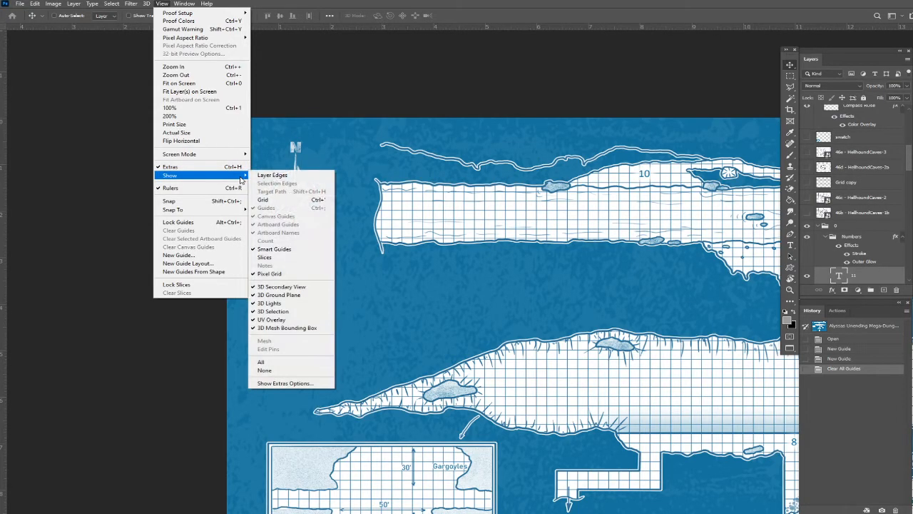
click(303, 201)
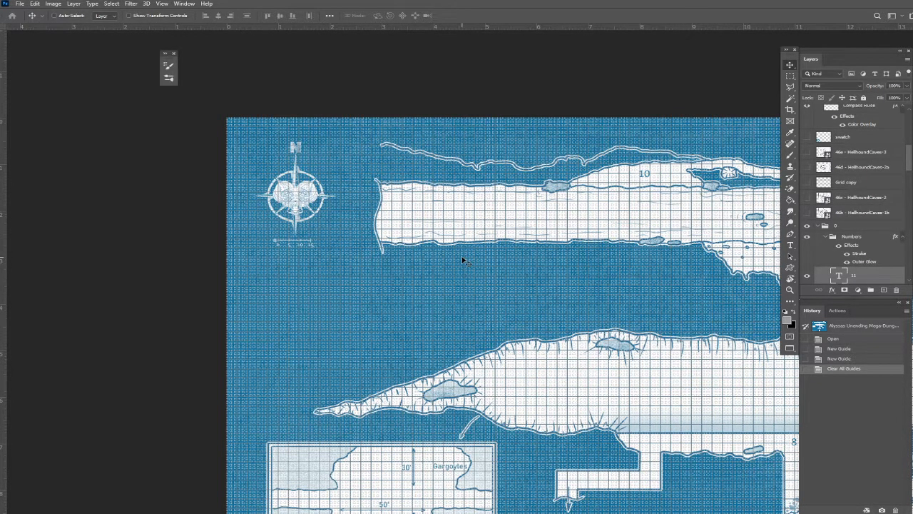
scroll(462, 261, up, 2)
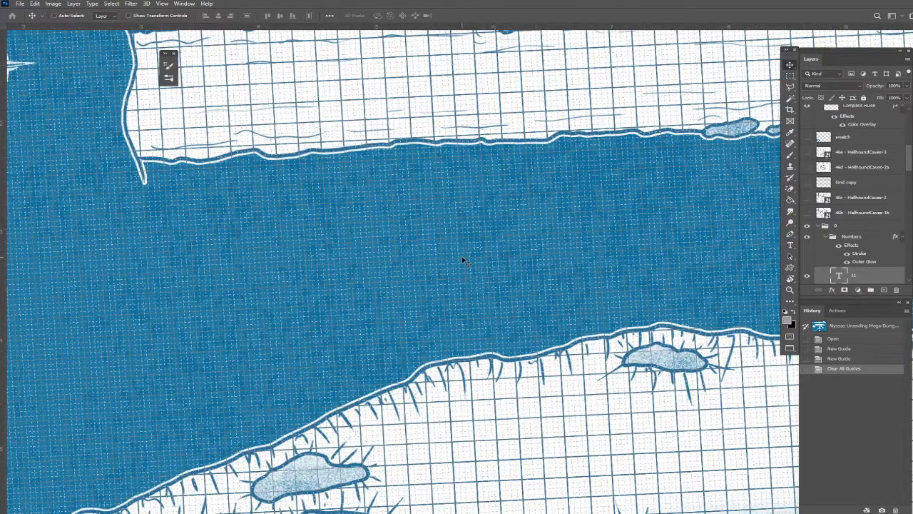
scroll(462, 260, up, 3)
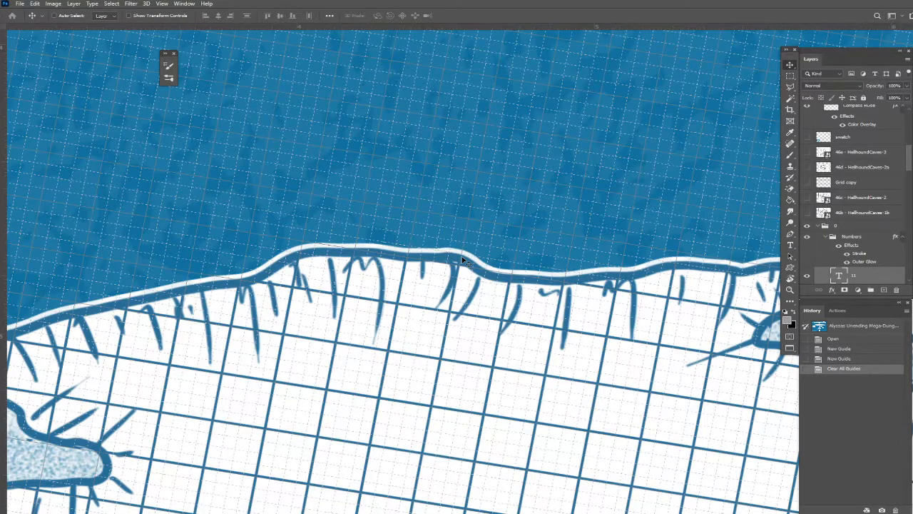
key(Escape)
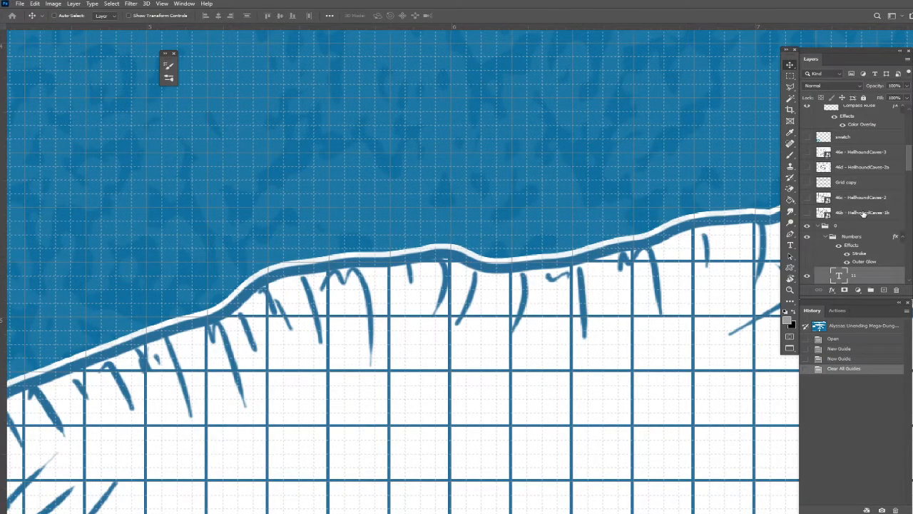
Toggle the visibility of the "0 grid" layer to compare its drawn lines with the document grid, leaving the layer shown.
scroll(835, 191, up, 2)
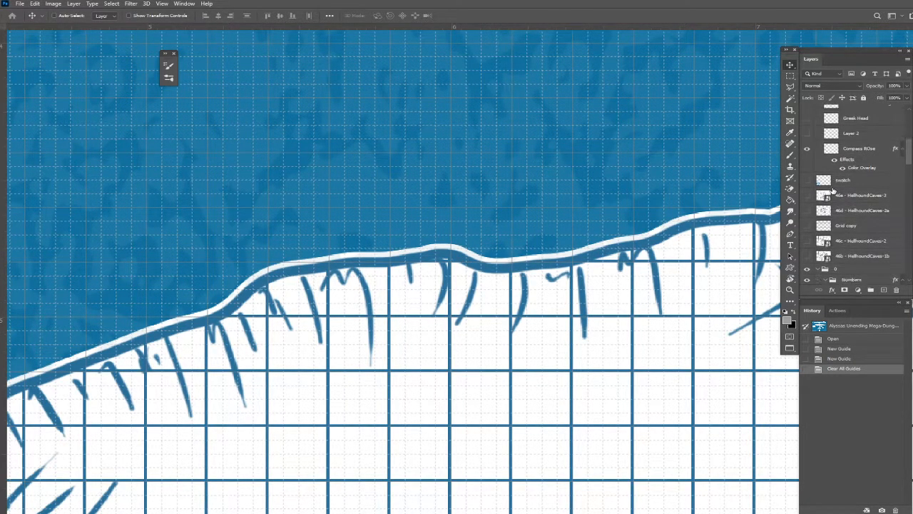
scroll(843, 192, up, 3)
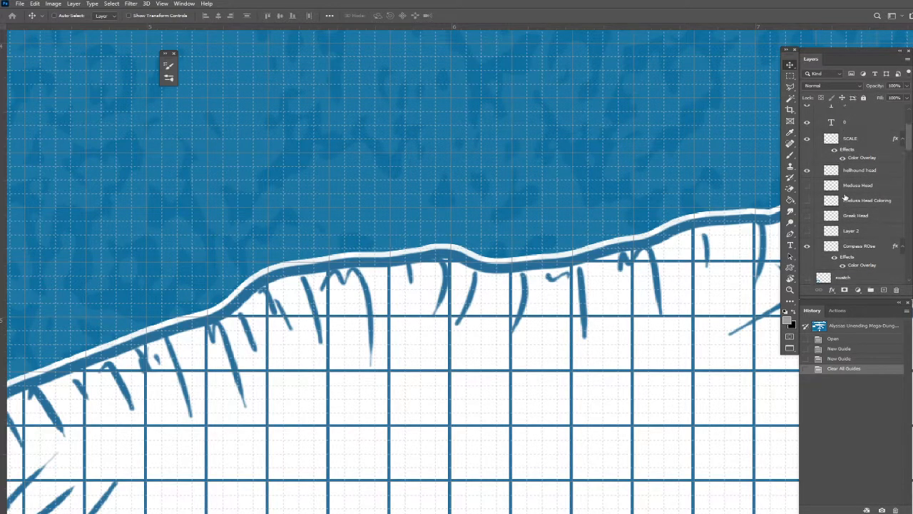
drag(909, 135, 909, 269)
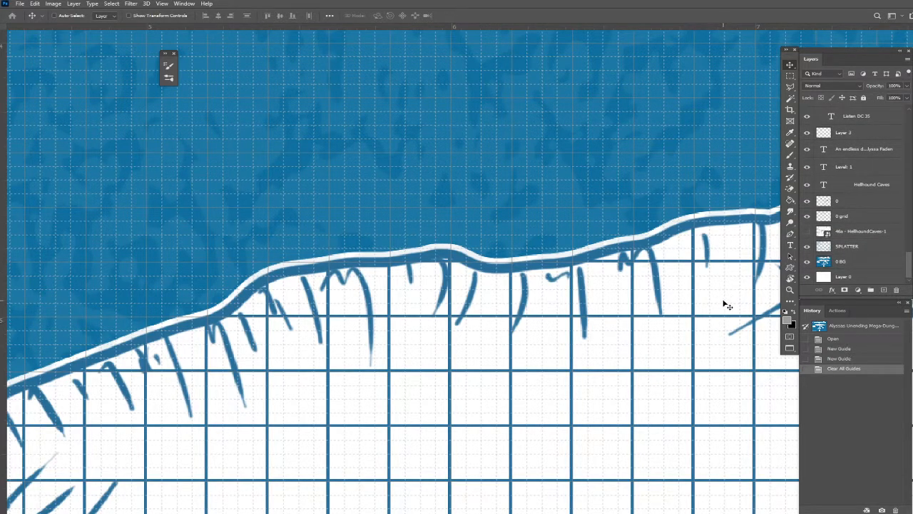
click(807, 216)
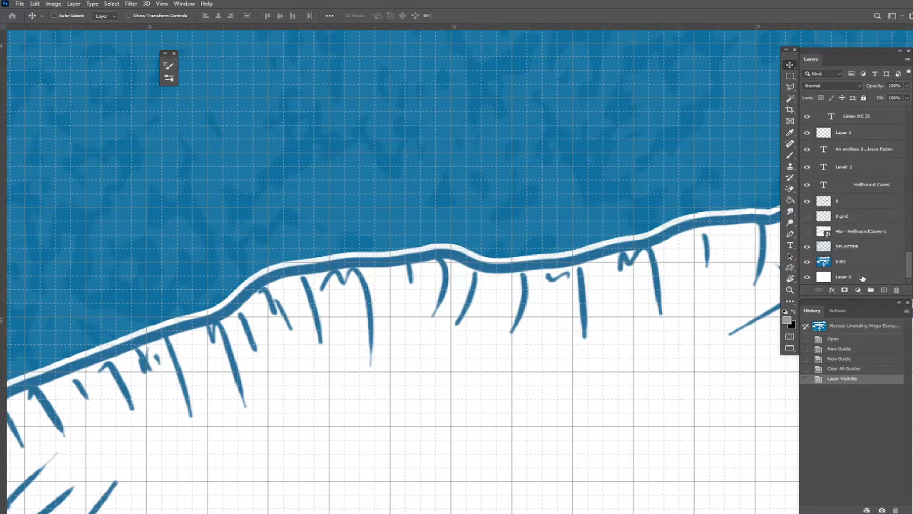
click(807, 217)
click(807, 216)
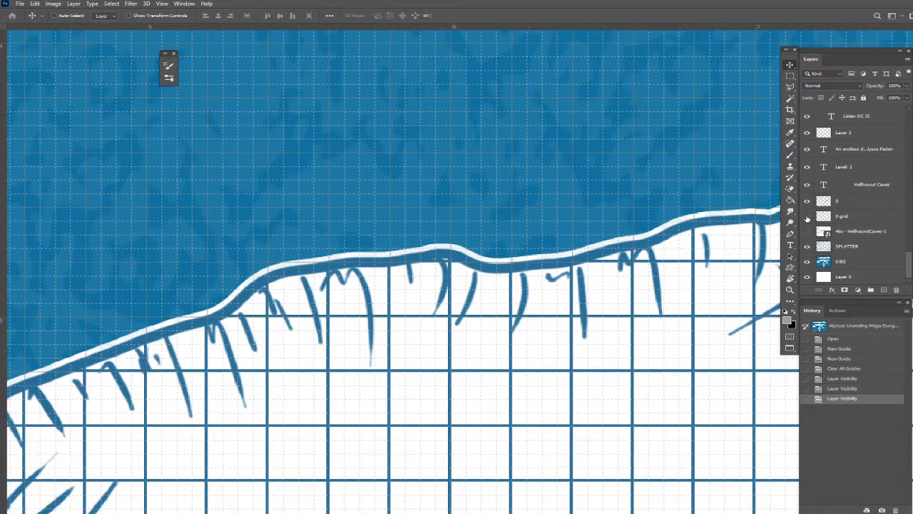
click(807, 216)
click(807, 216)
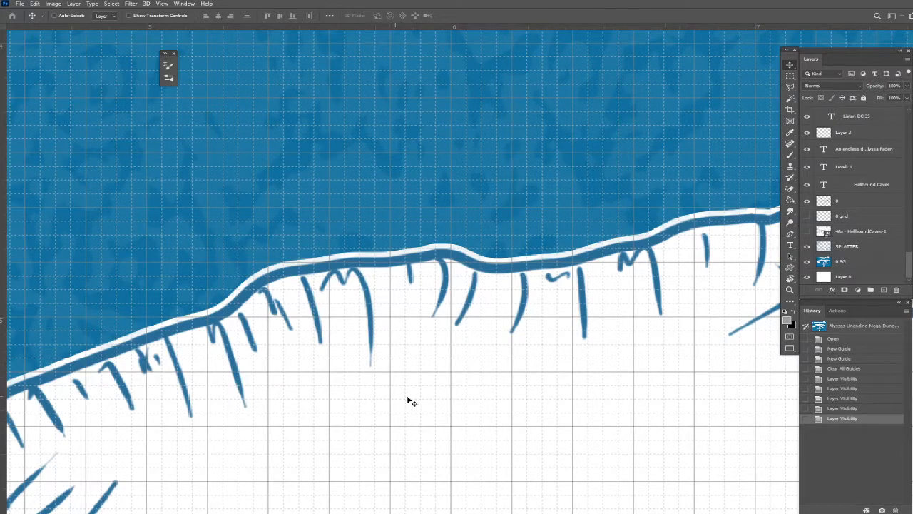
click(808, 217)
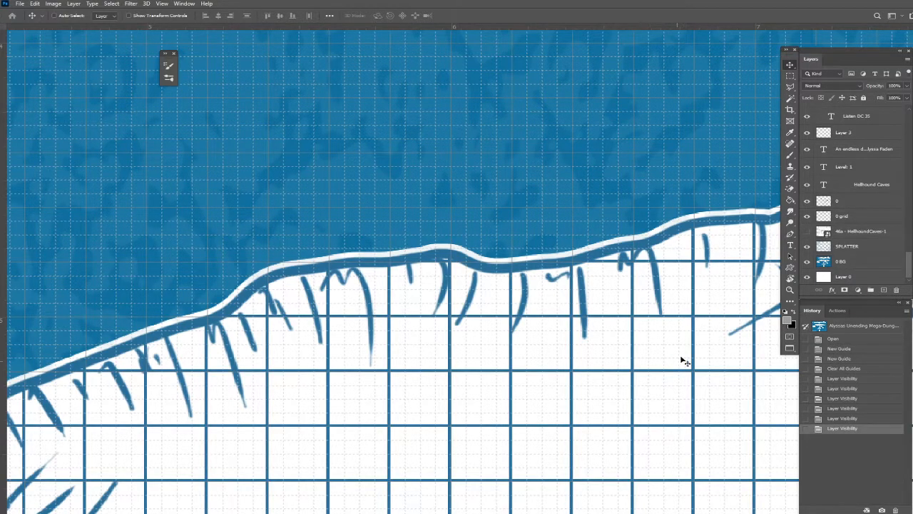
Turn off the document grid display over the map.
click(163, 5)
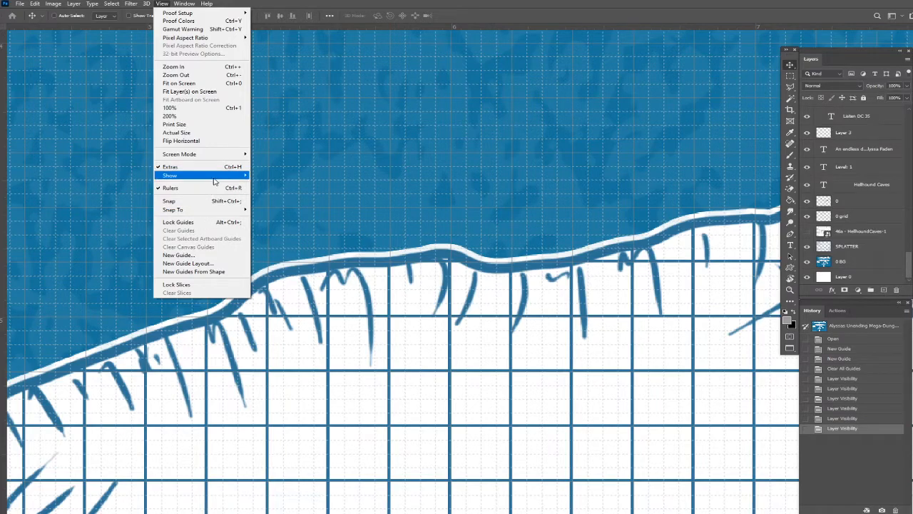
mouse_move(217, 179)
click(265, 200)
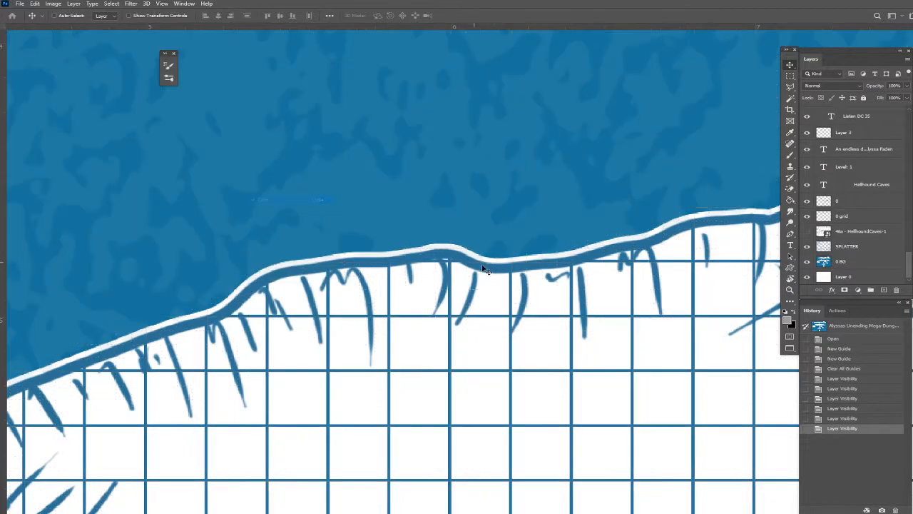
scroll(519, 255, down, 5)
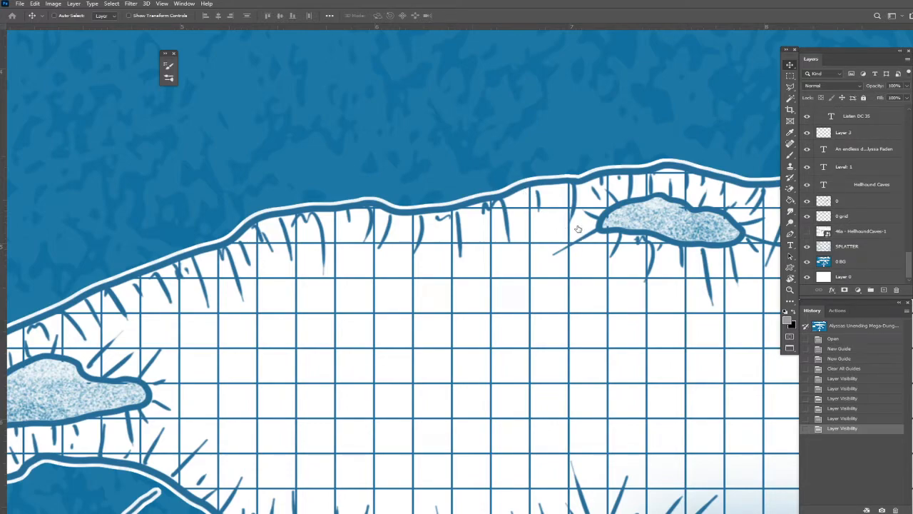
Begin a new document setup and change its size units from pixels to inches.
click(20, 5)
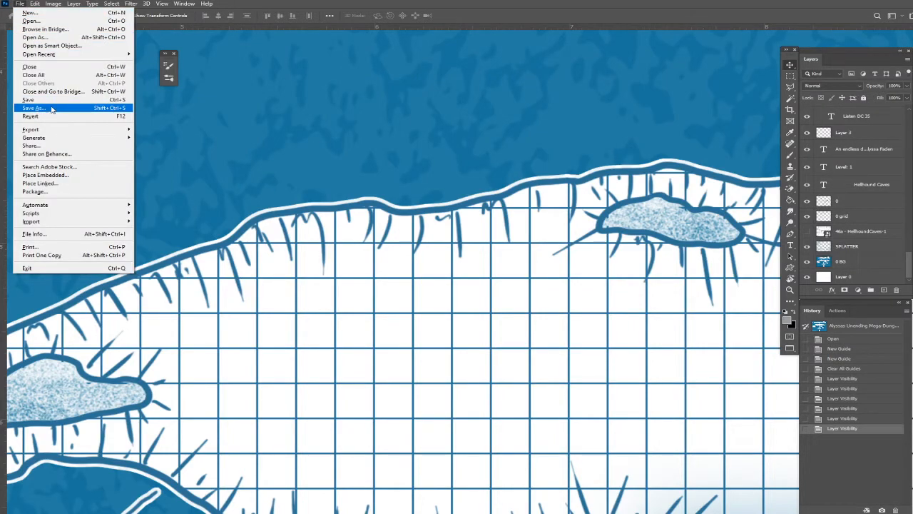
click(47, 12)
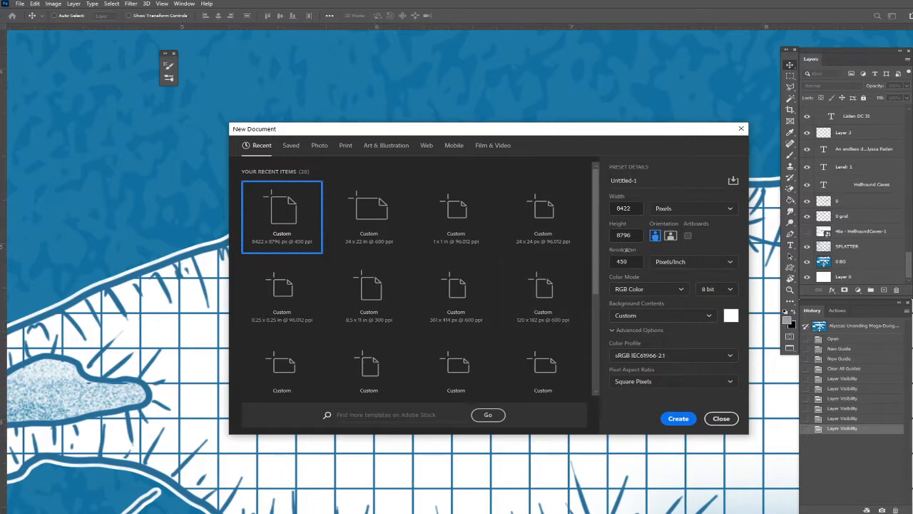
click(677, 209)
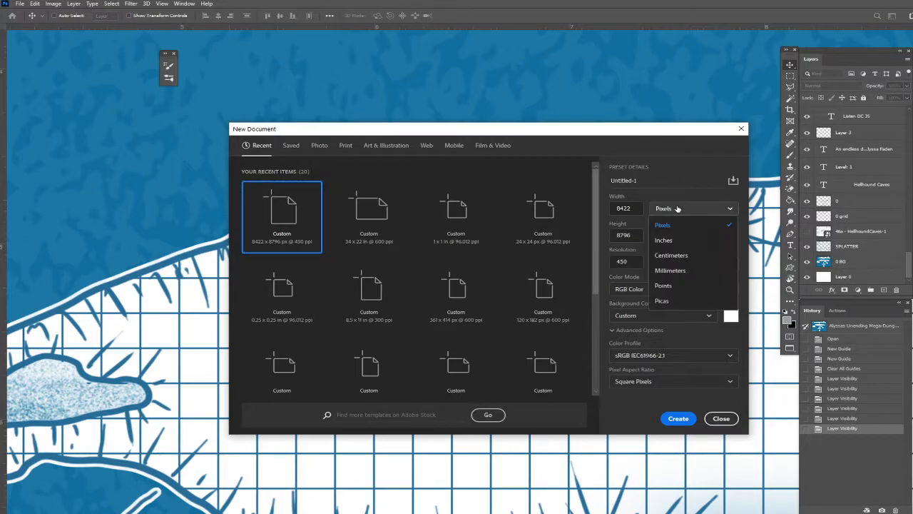
click(678, 240)
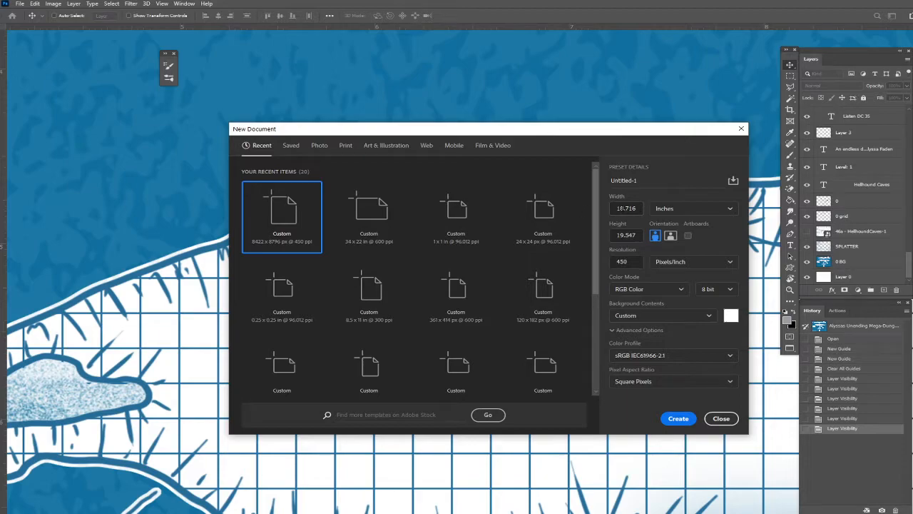
Set the new document's width and height to 0.25 in each, enter its resolution and create it.
click(606, 210)
key(BackSpace)
text(.25)
key(Tab)
text(.2)
key(Tab)
text(30)
click(678, 418)
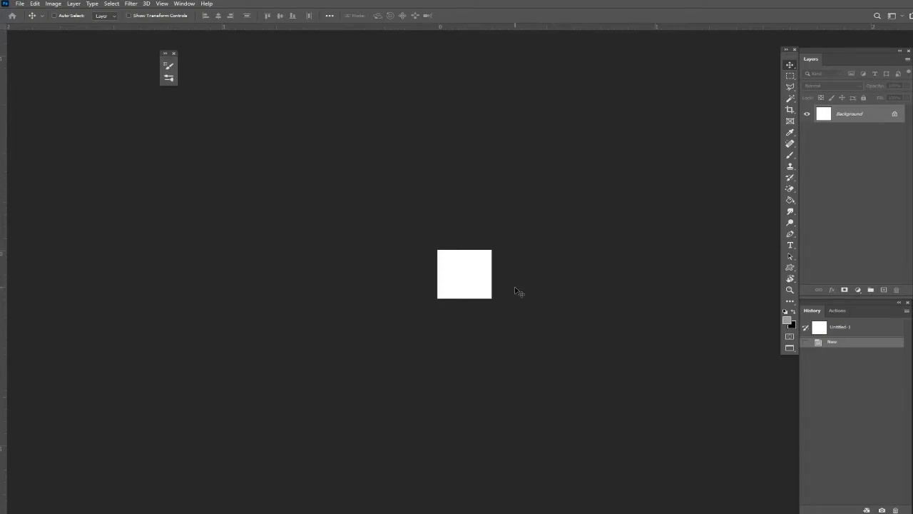
key(ctrl+plus)
key(ctrl+plus)
key(ctrl+plus)
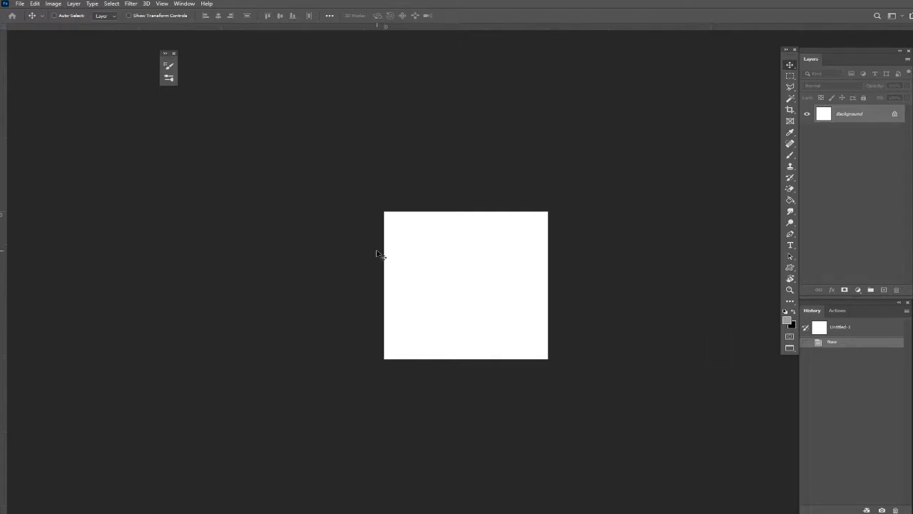
Convert the locked Background into a normal layer, leave its layer style unchanged, and add a new empty layer above it.
double_click(893, 116)
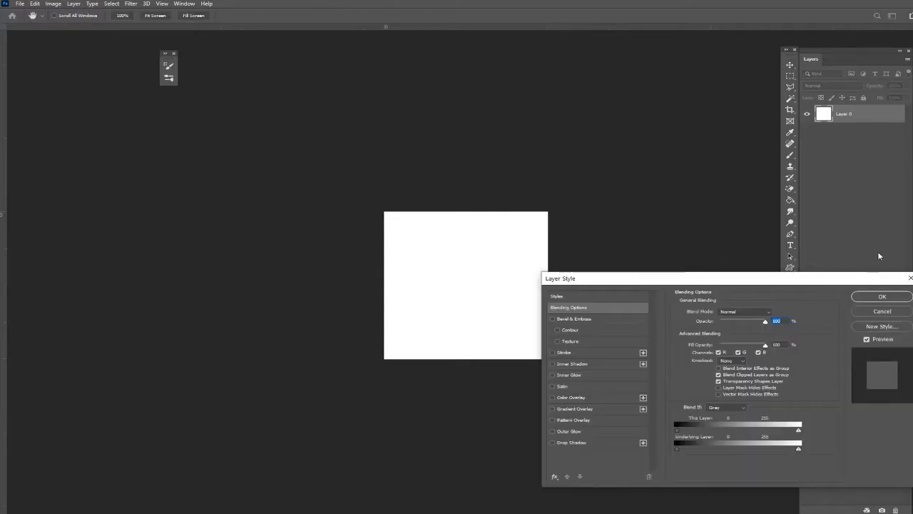
click(895, 314)
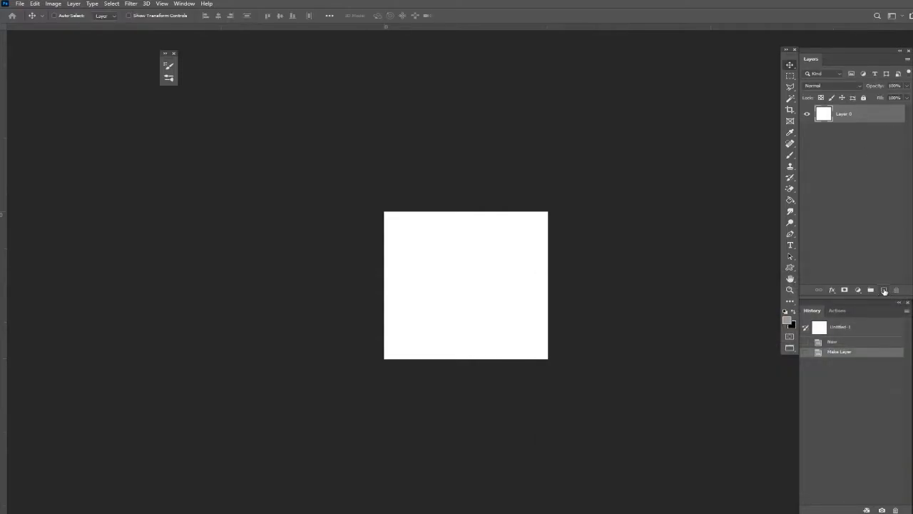
click(884, 290)
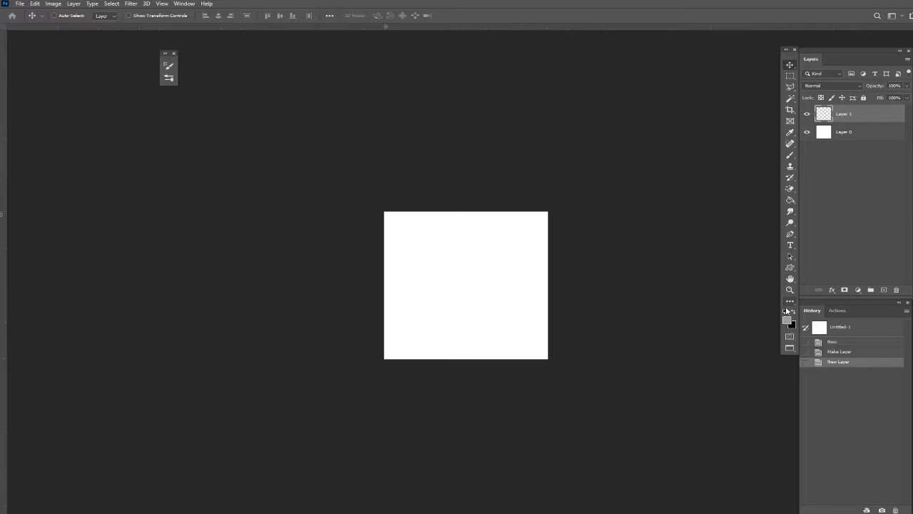
Draw black lines along the bottom and right edges of the new layer with a 10 px Pencil in the default foreground colour.
click(786, 312)
click(790, 155)
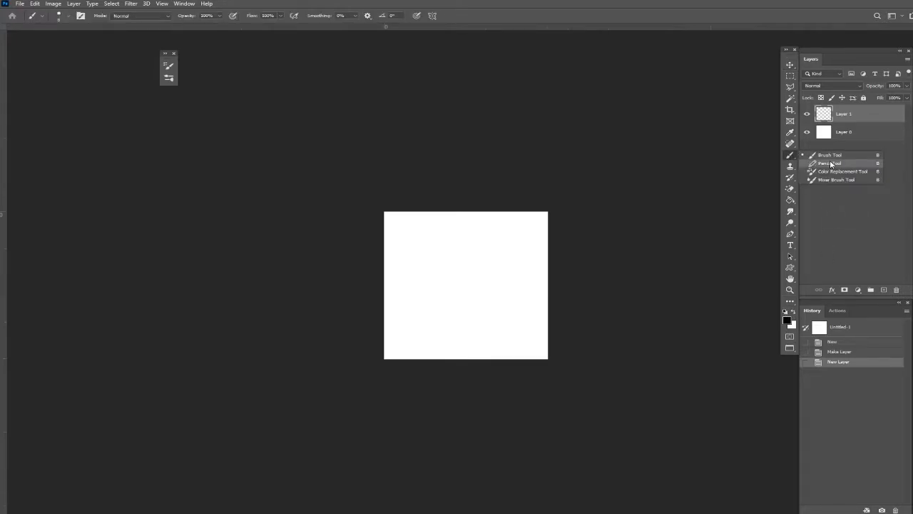
click(830, 163)
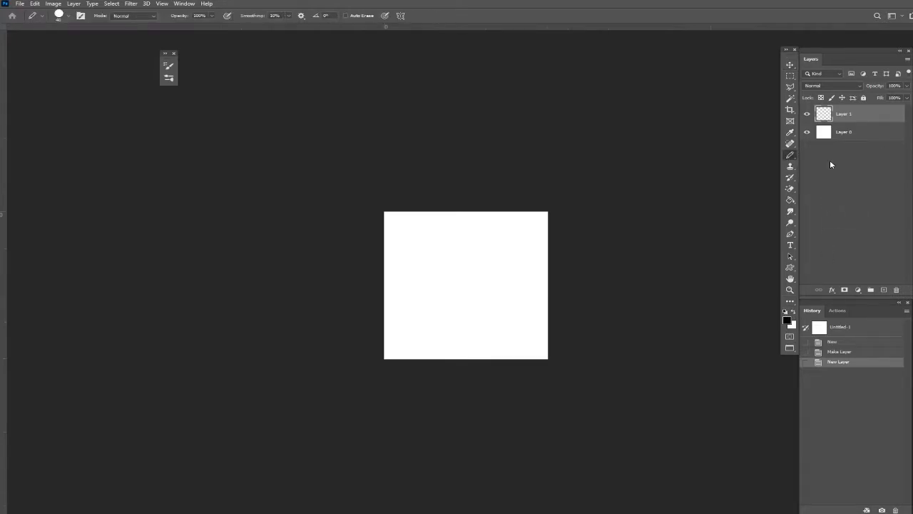
click(65, 15)
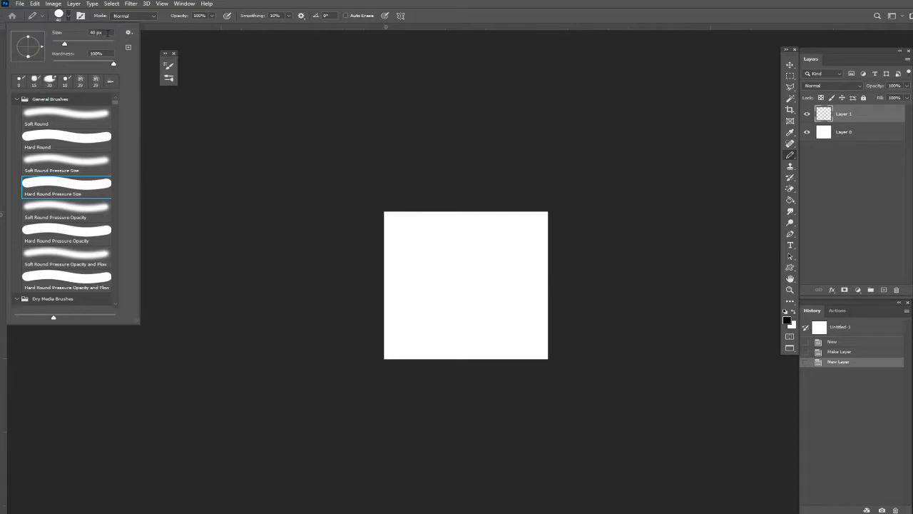
text(10)
mouse_move(388, 352)
mouse_down()
mouse_move(573, 356)
mouse_move(543, 353)
mouse_move(533, 184)
mouse_up()
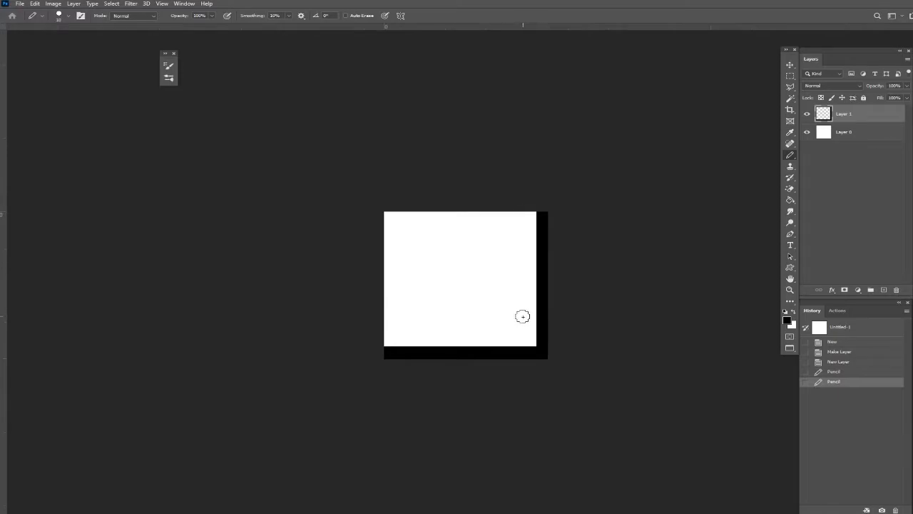
Hide the white base layer and select the entire canvas of the grid square.
click(807, 132)
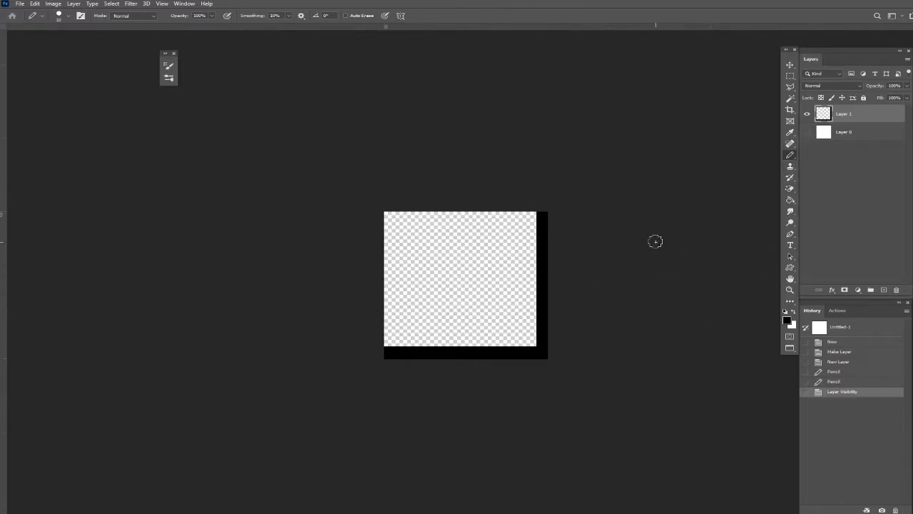
key(ctrl+a)
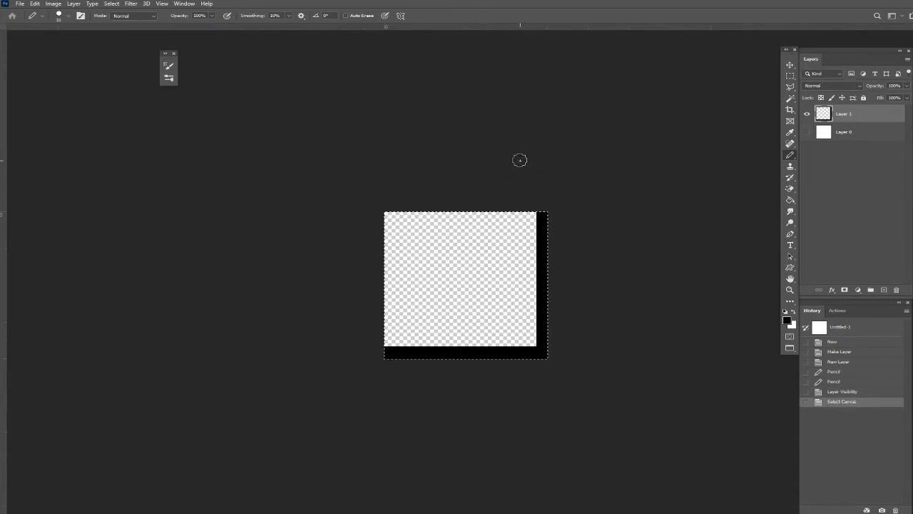
key(ctrl+d)
Define the selected square as a pattern named "Grid Qtr Inch 300 dpi".
click(34, 4)
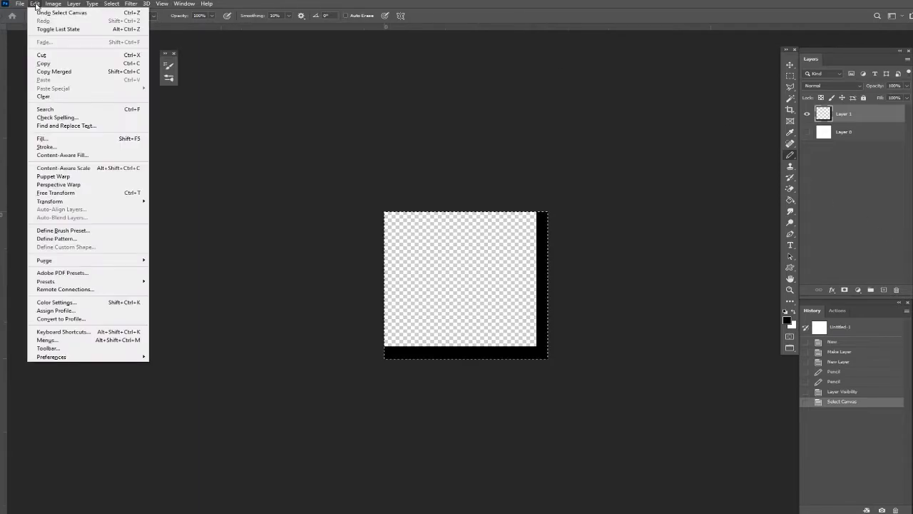
click(95, 240)
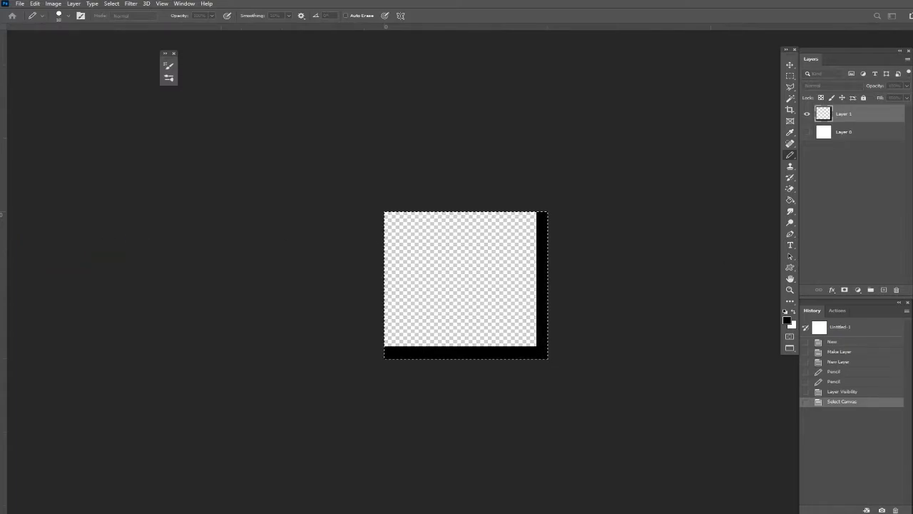
drag(551, 154, 504, 160)
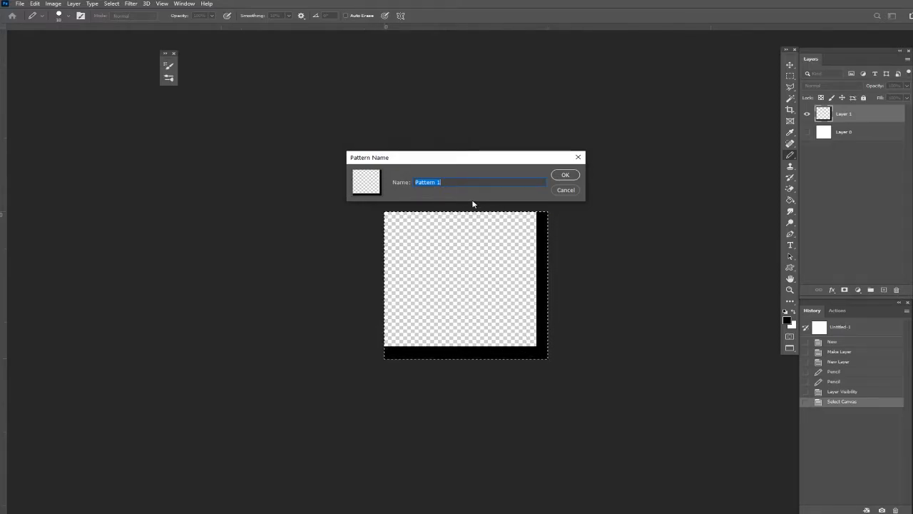
text(Grid)
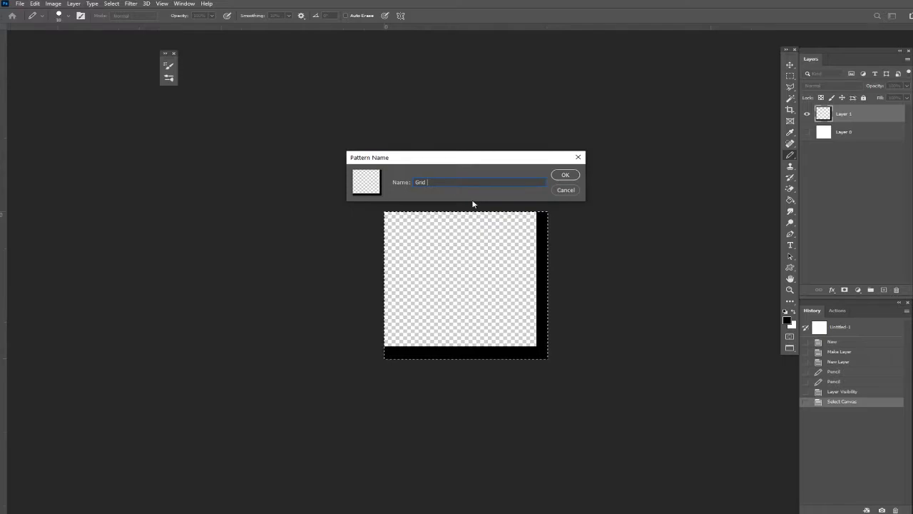
text(Q)
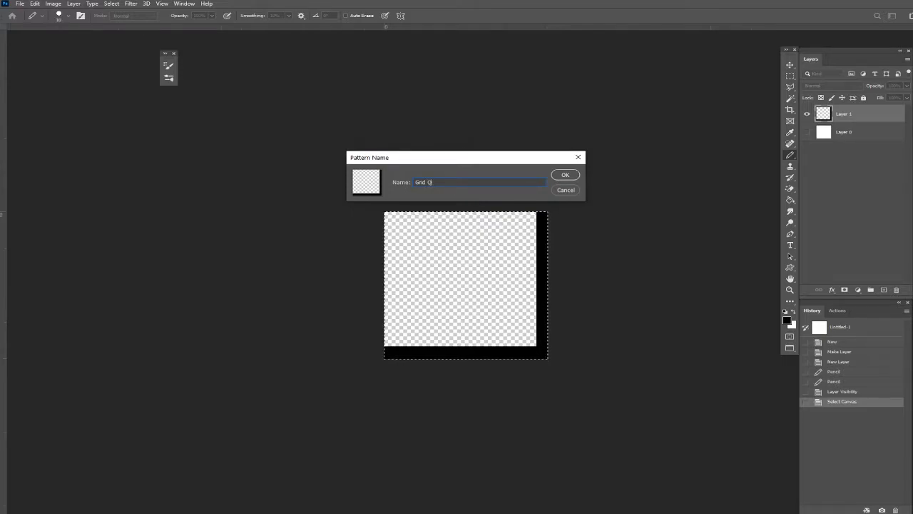
text(tr Inch)
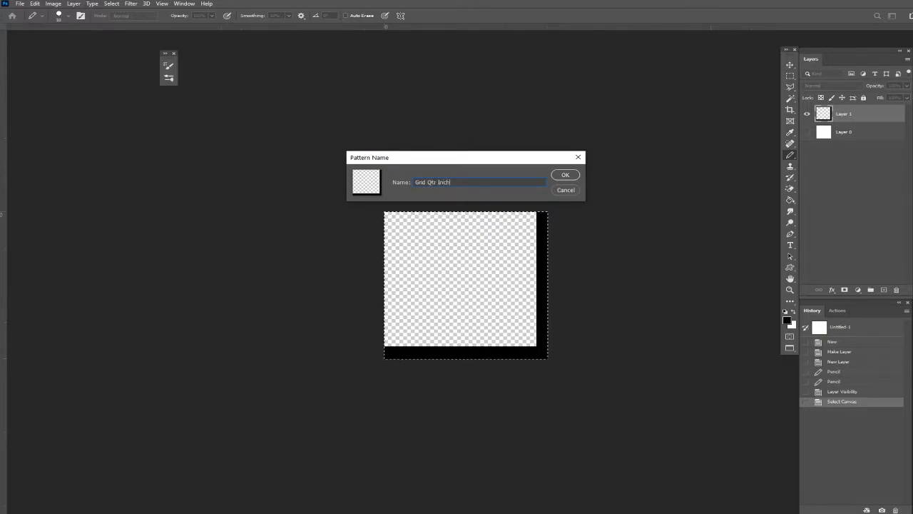
text( 300 dpi)
click(562, 177)
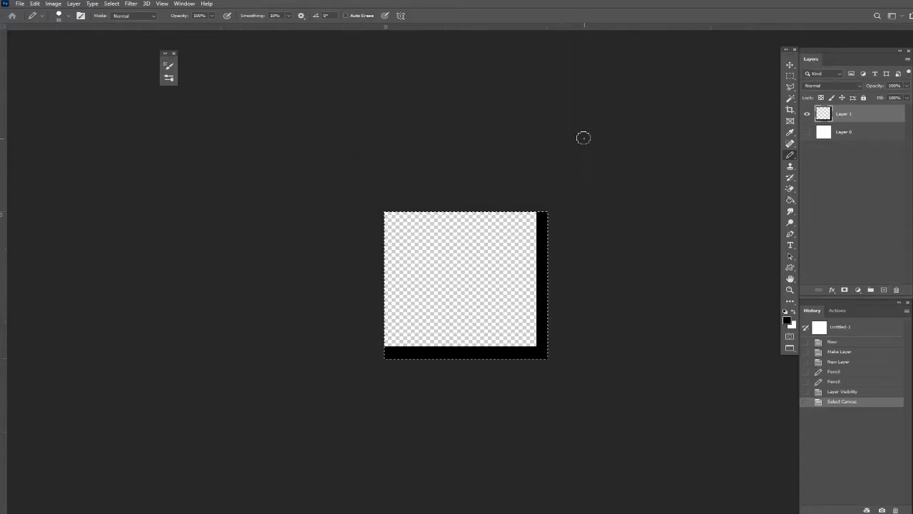
Create a new document 8.6 in wide and 11 in high at 300 pixels/inch.
click(22, 3)
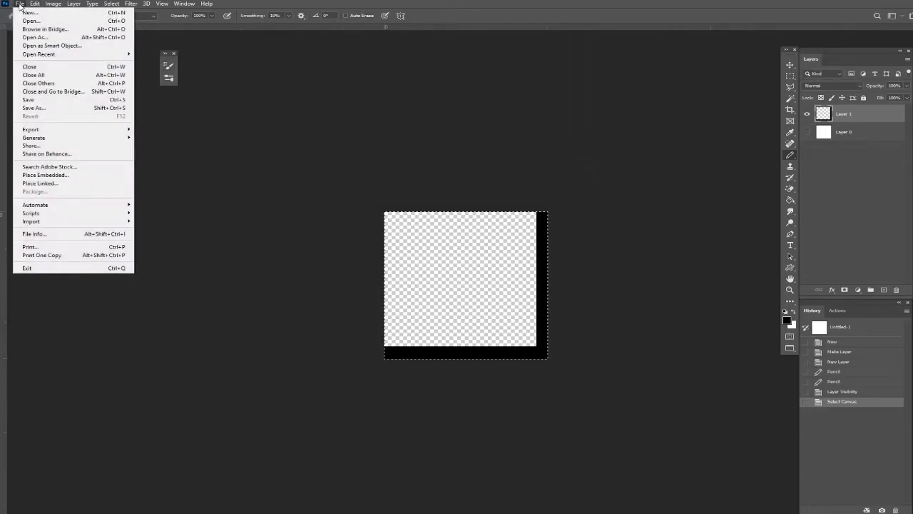
click(30, 17)
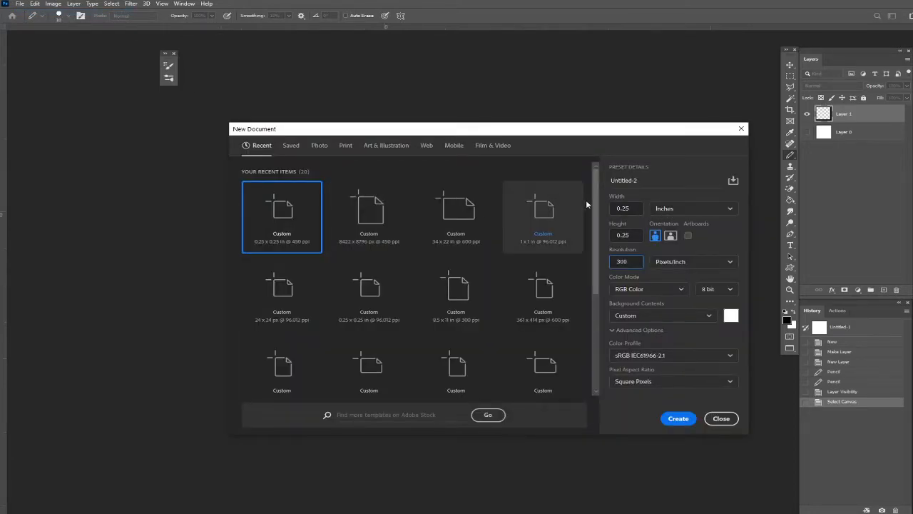
double_click(623, 208)
text(8.6)
key(Tab)
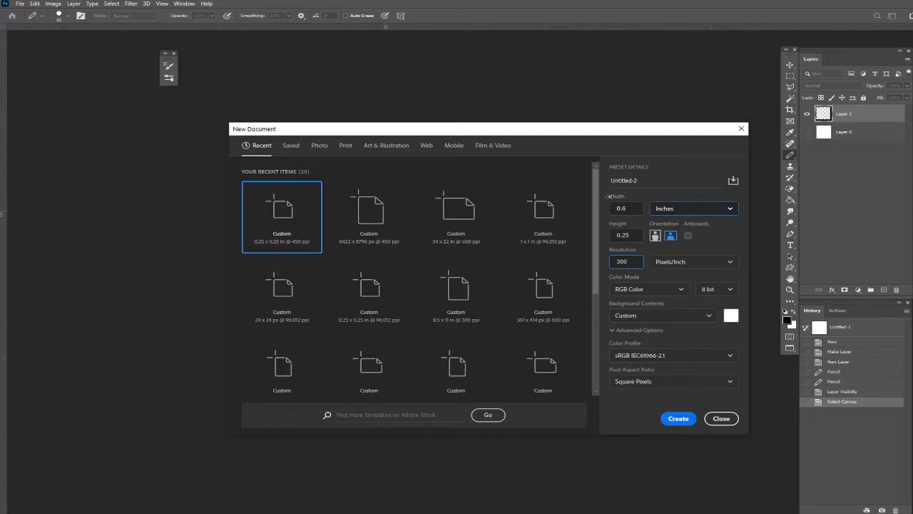
key(Tab)
text(11)
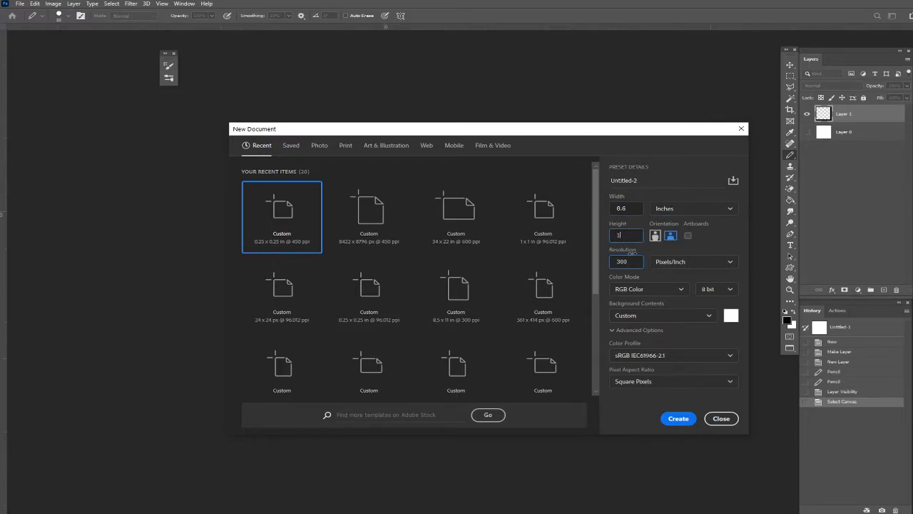
click(678, 419)
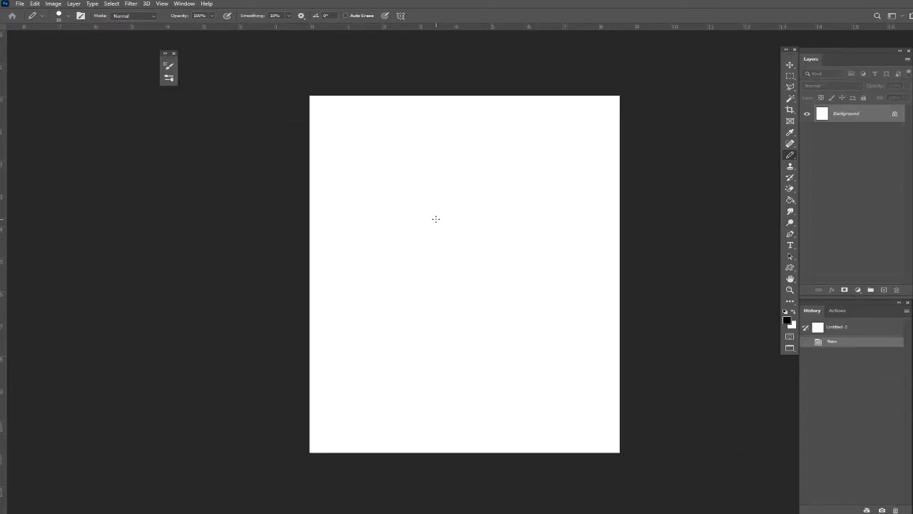
Fill the blank page with the newly defined grid pattern using the Paint Bucket set to Pattern.
scroll(436, 219, up, 2)
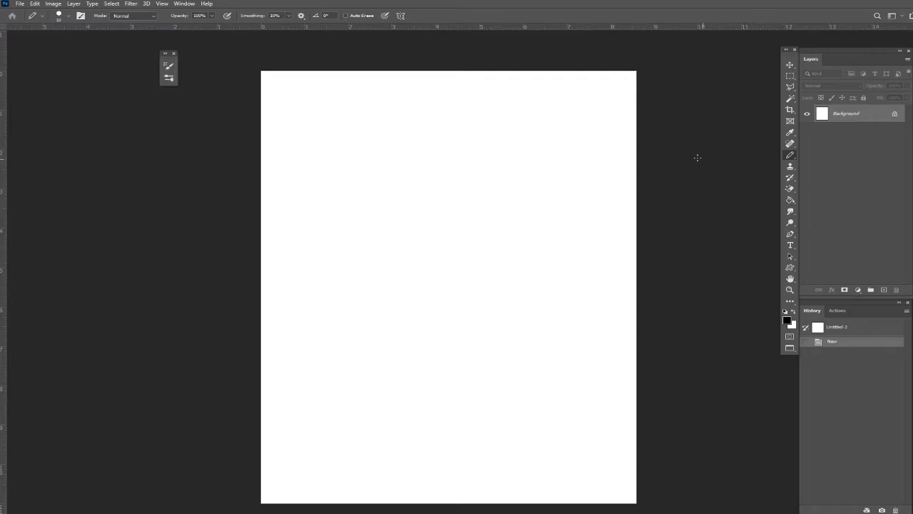
click(790, 201)
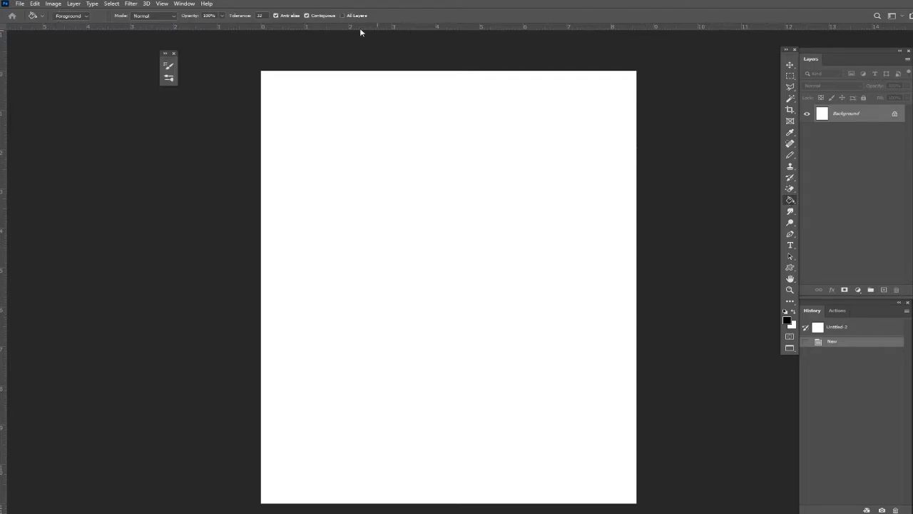
click(84, 16)
click(108, 15)
drag(142, 55, 139, 59)
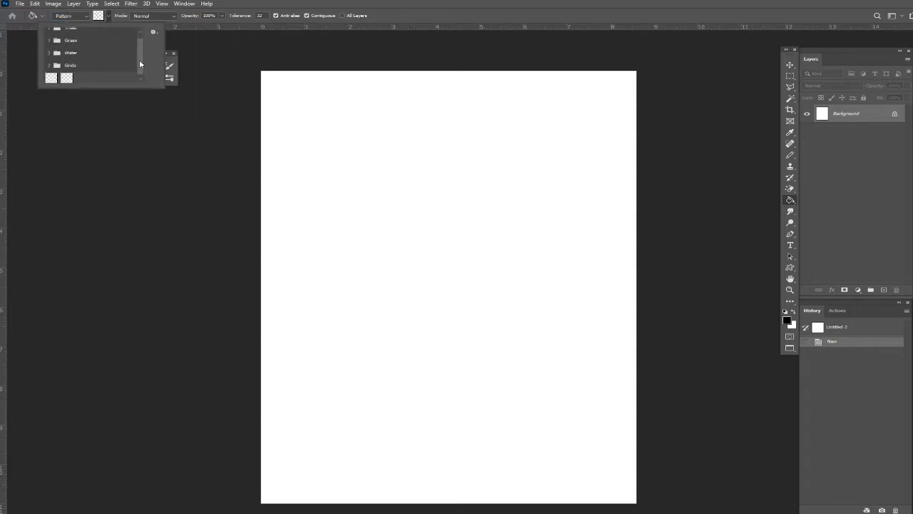
click(67, 76)
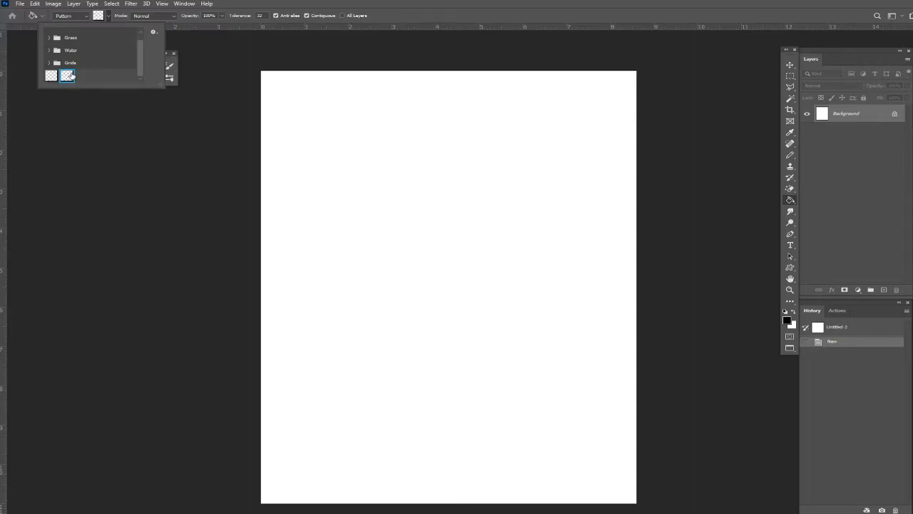
click(293, 102)
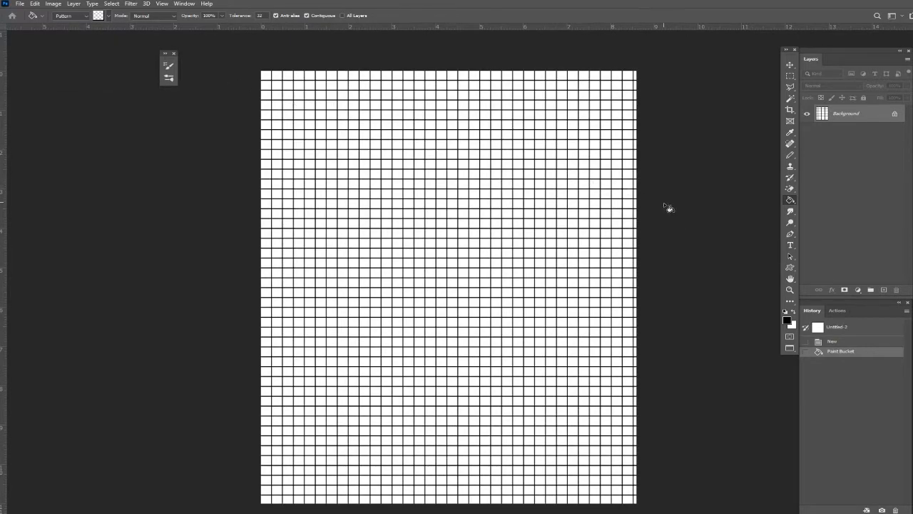
Try erasing part of a vertical grid line on the Background layer with the Eraser, and undo the stroke.
key(ctrl+plus)
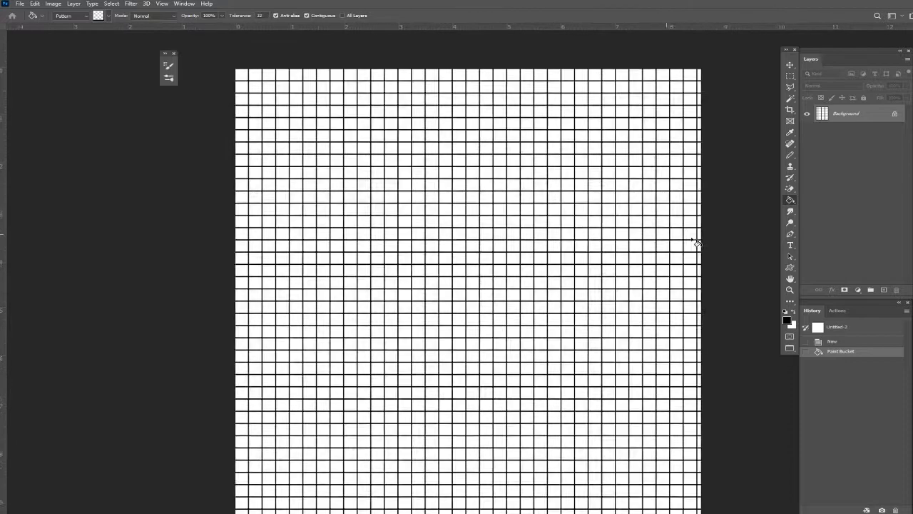
scroll(692, 239, right, 1)
scroll(692, 239, down, 1)
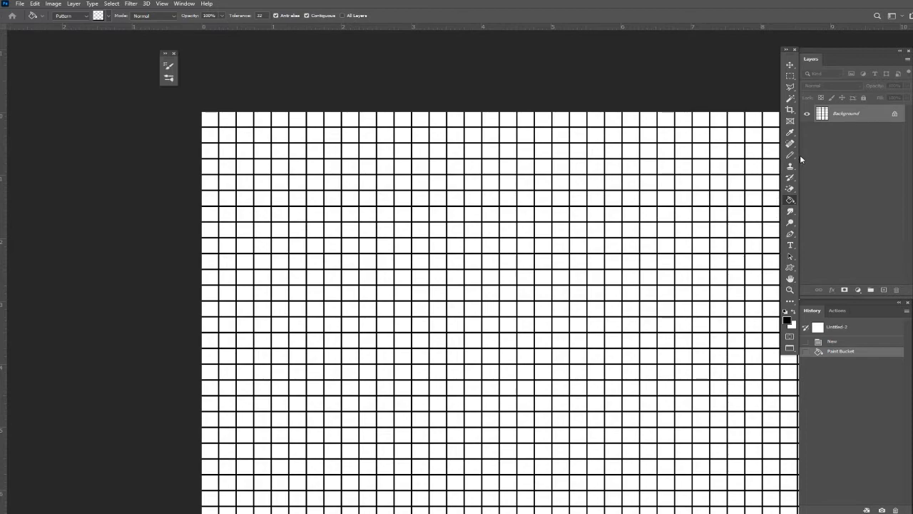
drag(792, 190, 827, 190)
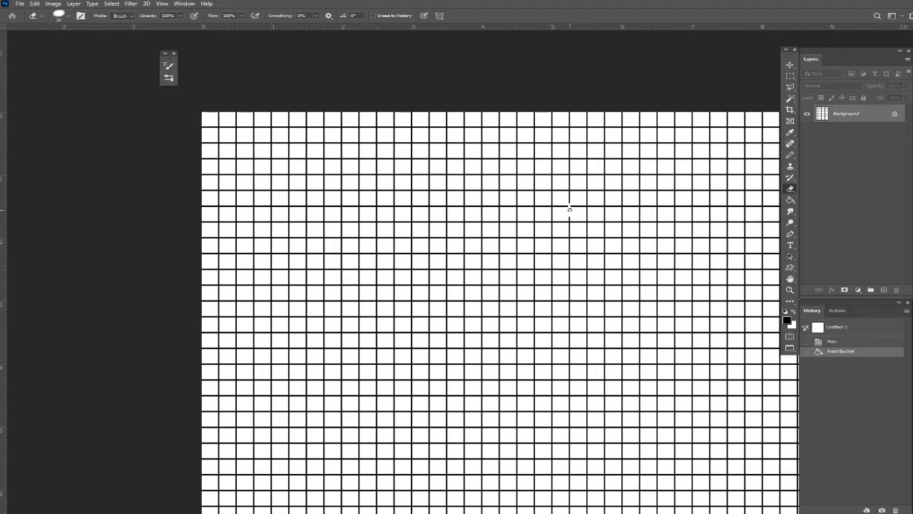
drag(569, 208, 569, 214)
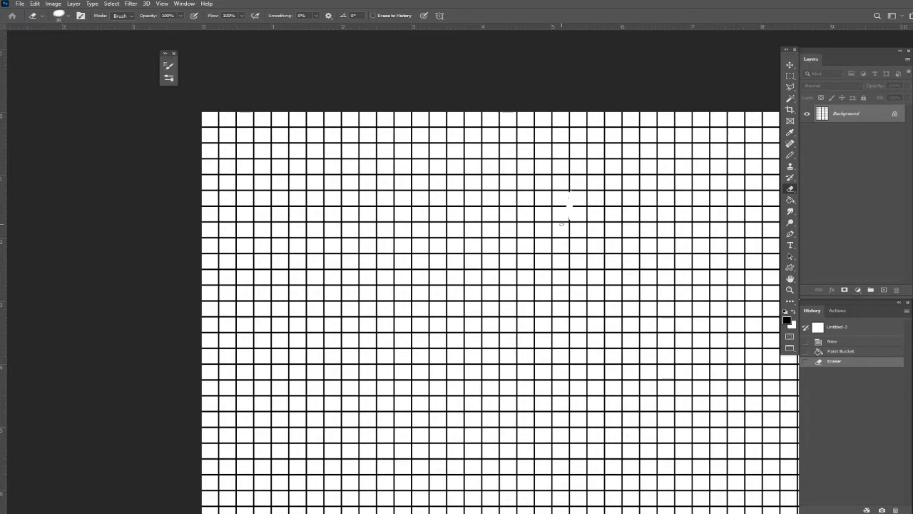
key(ctrl+z)
Convert the grid's Background into a normal layer and lower its opacity to 39%.
scroll(562, 224, up, 4)
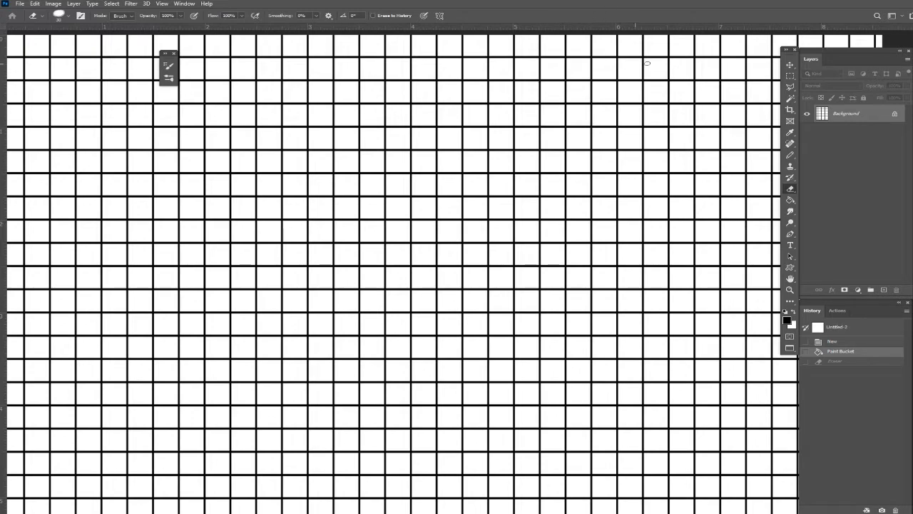
double_click(891, 116)
key(Return)
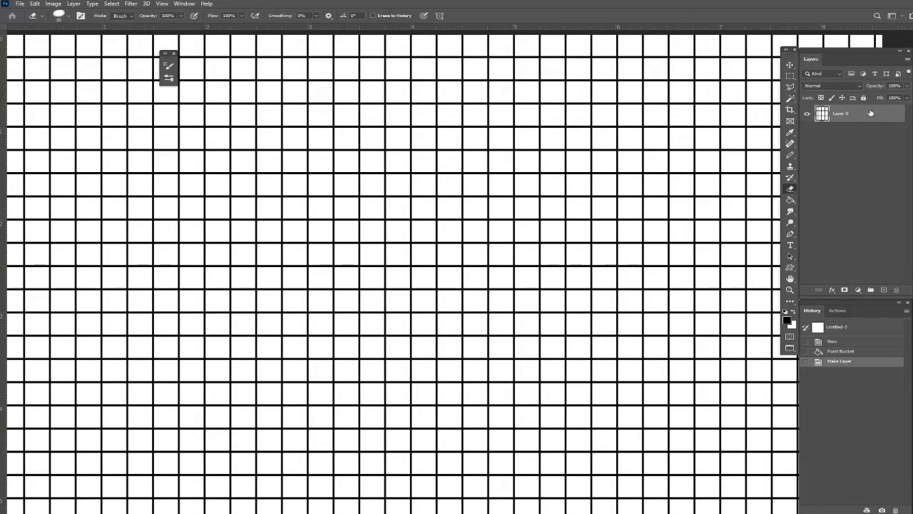
click(909, 86)
drag(880, 97, 880, 97)
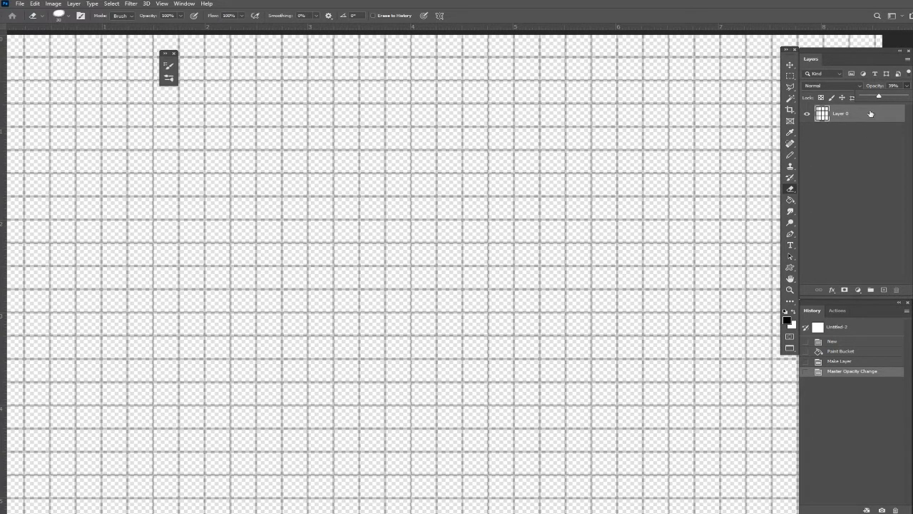
Add a new layer beneath the grid layer and fill it with white using the Paint Bucket set to Foreground.
click(884, 290)
drag(854, 117, 852, 134)
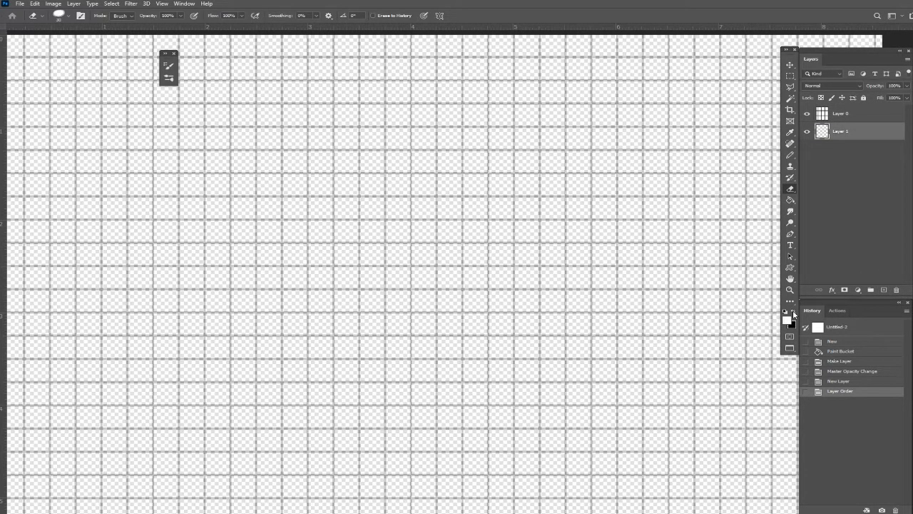
click(790, 200)
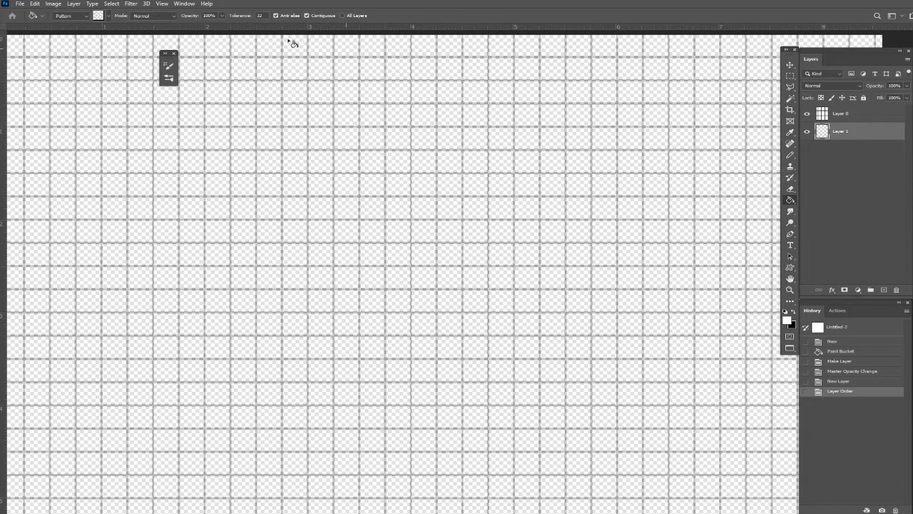
click(88, 17)
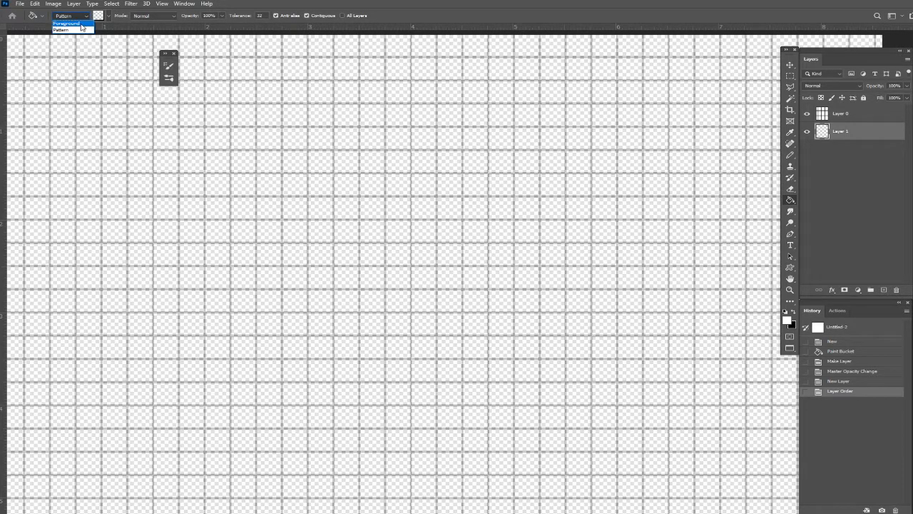
click(81, 25)
click(318, 161)
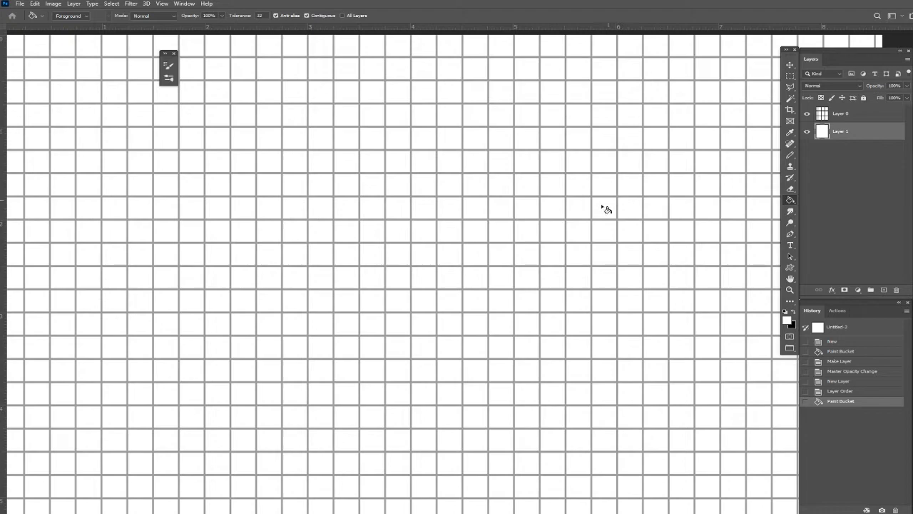
Set the blend mode of the grid layer, Layer 0, to Dissolve in its layer style's blending options.
click(863, 116)
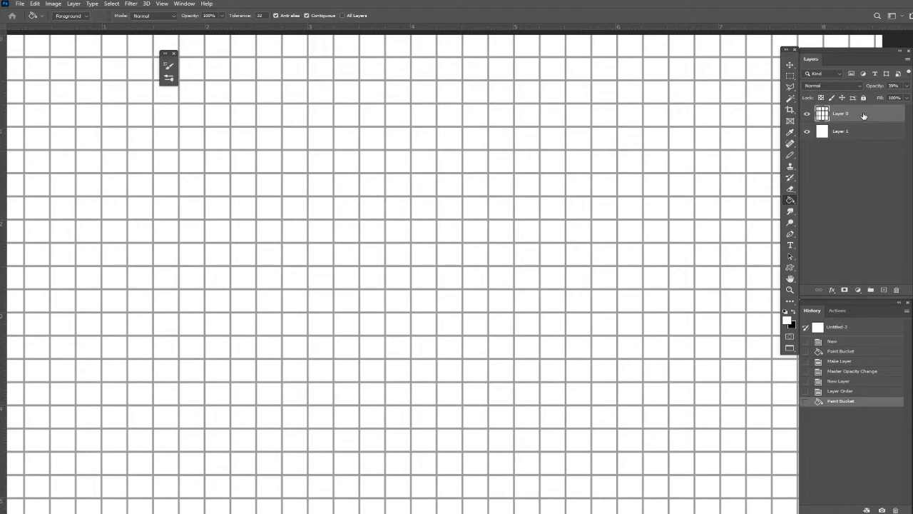
double_click(864, 115)
drag(764, 280, 576, 211)
click(568, 242)
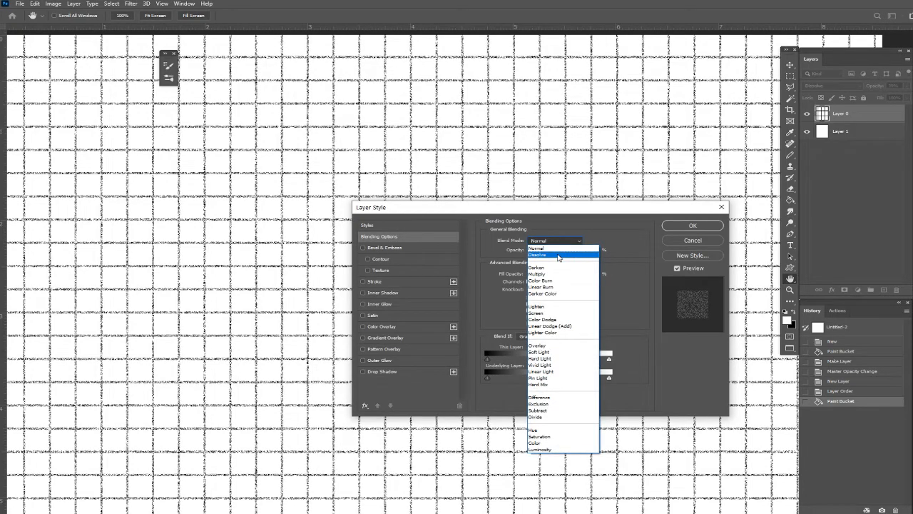
click(559, 255)
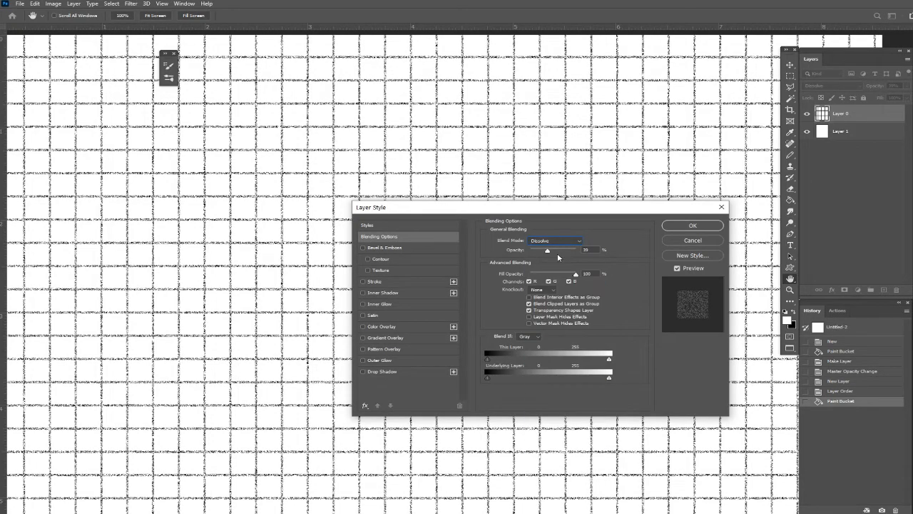
click(710, 227)
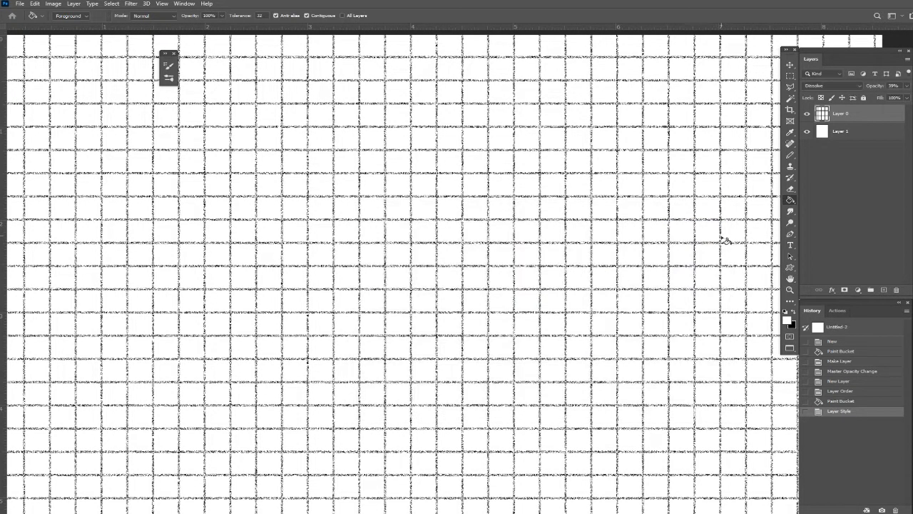
scroll(722, 238, down, 3)
scroll(722, 237, up, 2)
scroll(722, 238, down, 4)
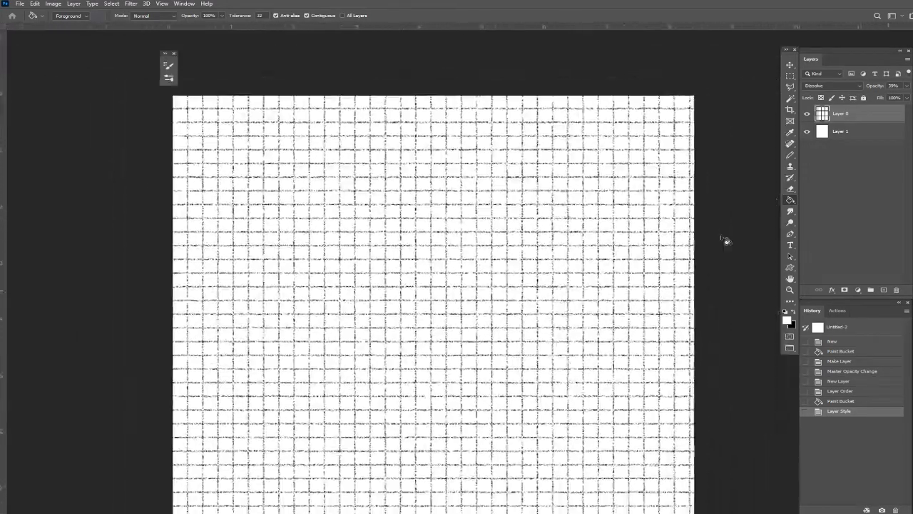
scroll(726, 240, down, 2)
scroll(726, 241, up, 4)
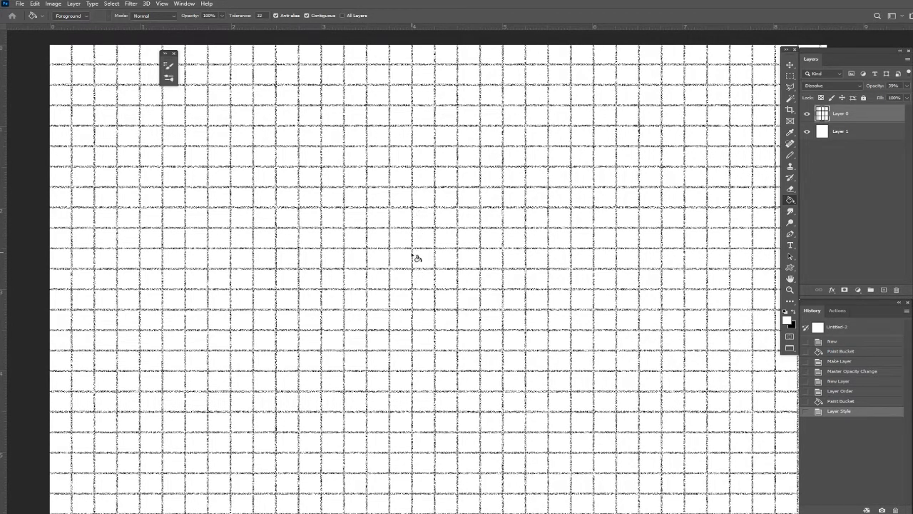
Add a new layer above the grid and set up the Brush with black at size 15.
click(884, 290)
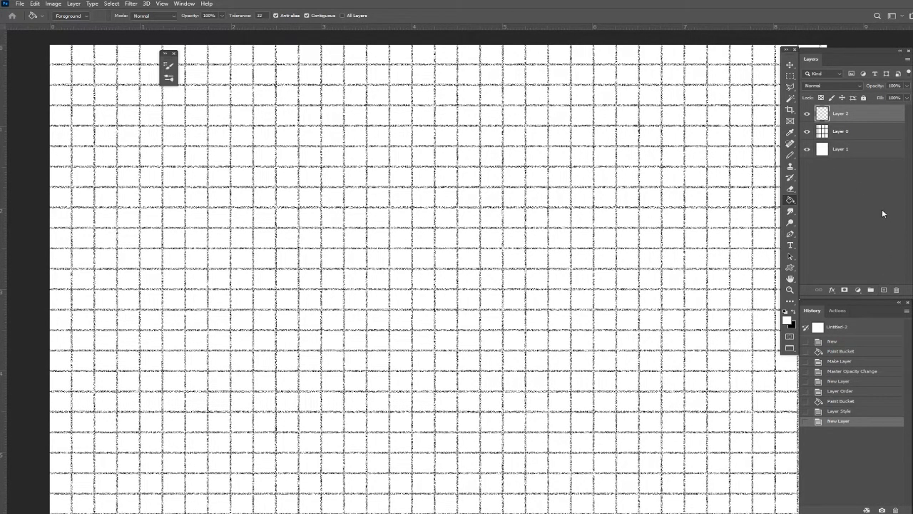
click(795, 311)
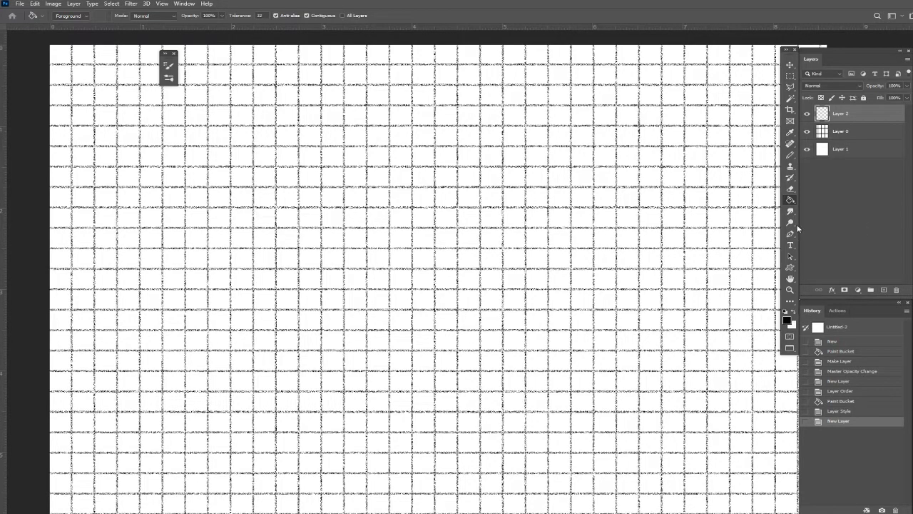
click(791, 155)
click(827, 155)
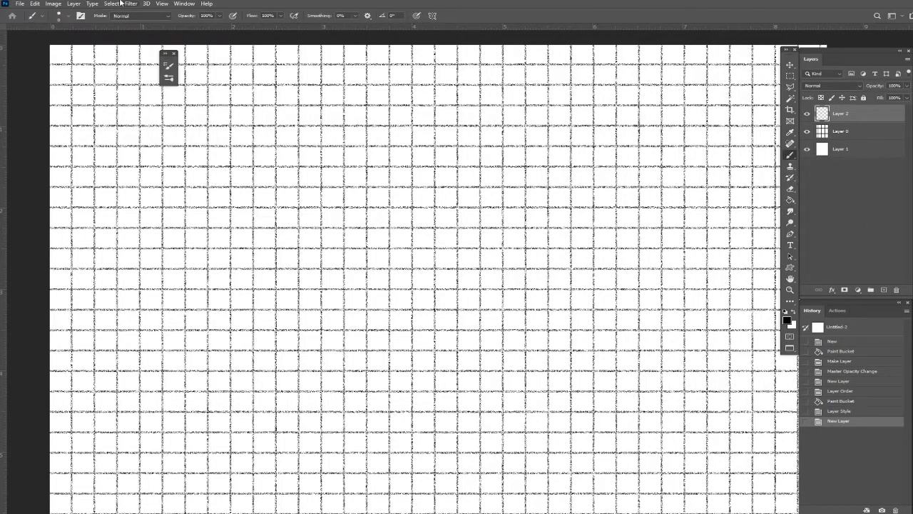
click(69, 15)
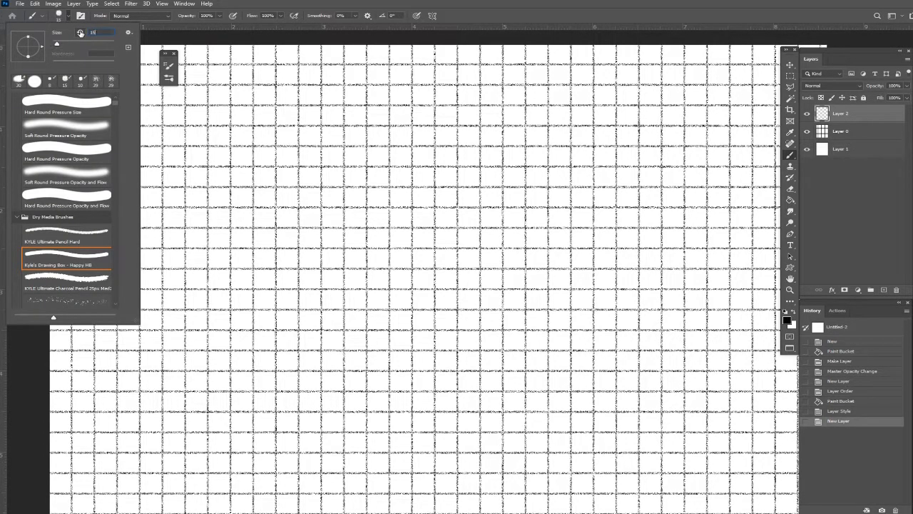
key(Return)
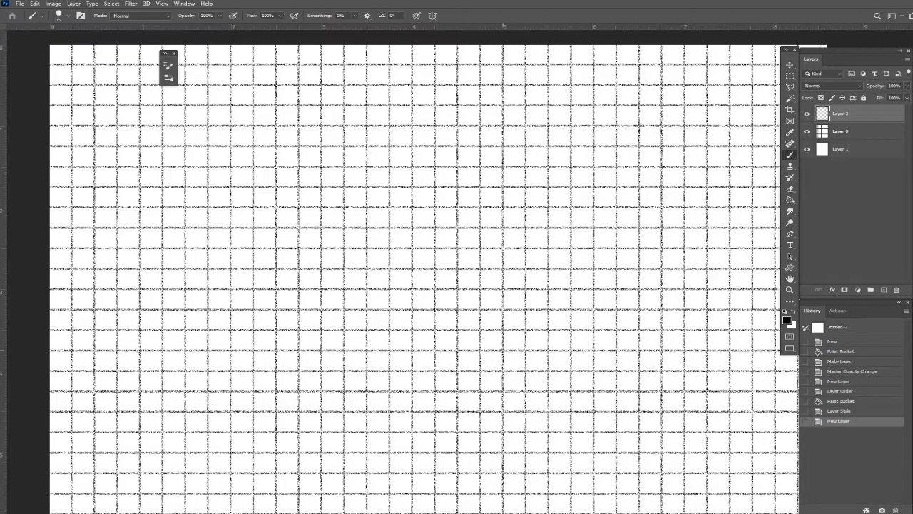
Brush a room outline three by three grid squares, with a small door rectangle centred on its upper wall.
mouse_move(503, 350)
mouse_down()
mouse_move(504, 290)
mouse_move(571, 290)
mouse_up()
mouse_move(571, 289)
mouse_down()
mouse_move(570, 348)
mouse_move(503, 350)
mouse_up()
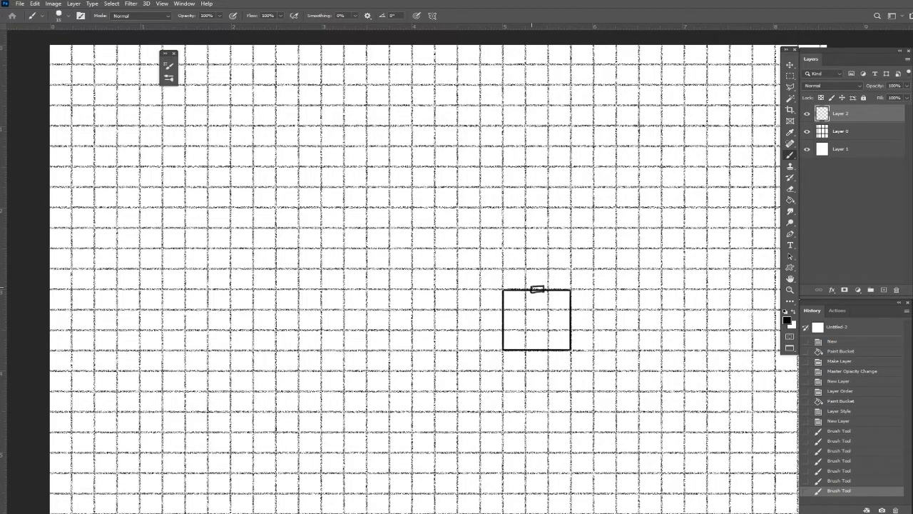
click(537, 290)
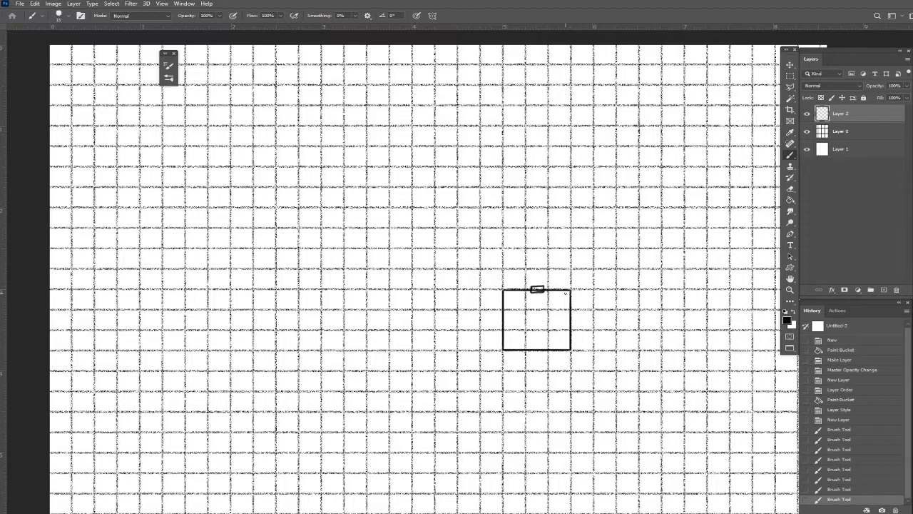
Draw a one-square-wide, three-square-long corridor up from the door, ending in a second door, plus an L-shaped wall from the room's right side.
drag(525, 289, 525, 229)
drag(548, 289, 545, 225)
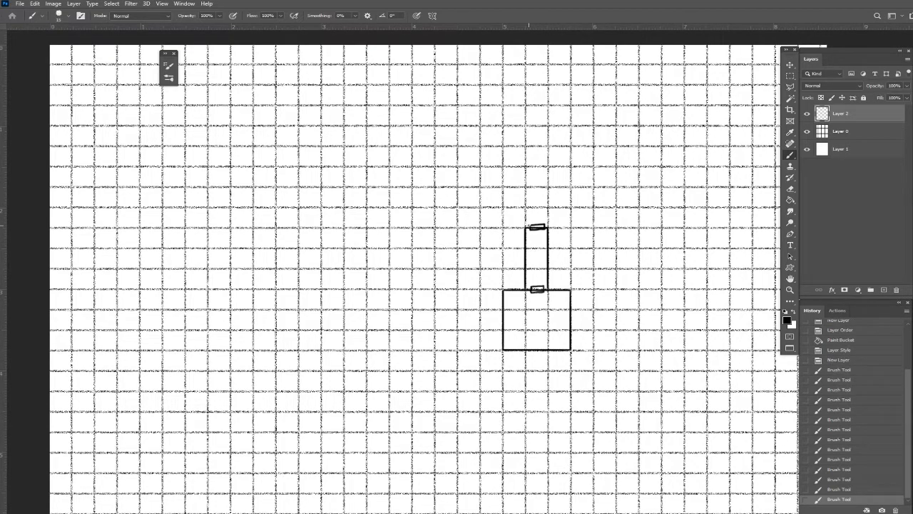
scroll(529, 226, up, 3)
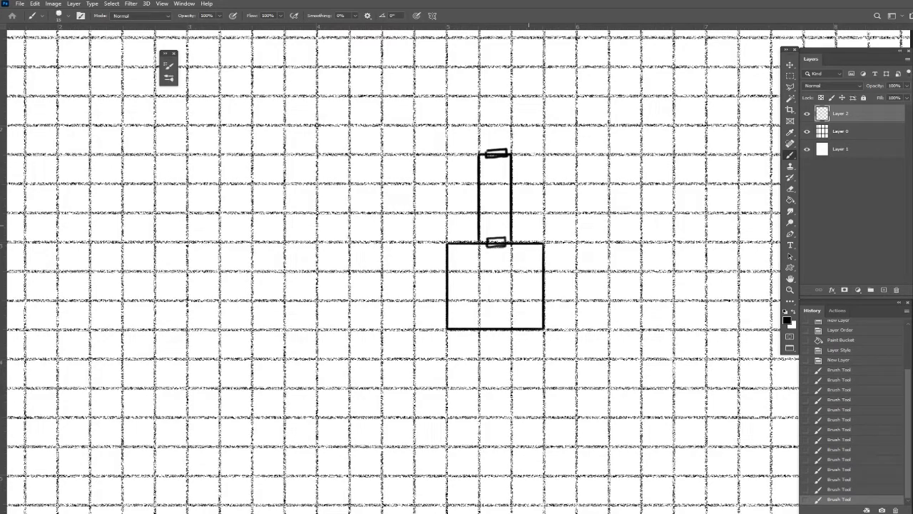
mouse_move(545, 271)
mouse_down()
mouse_move(576, 271)
mouse_move(576, 151)
mouse_up()
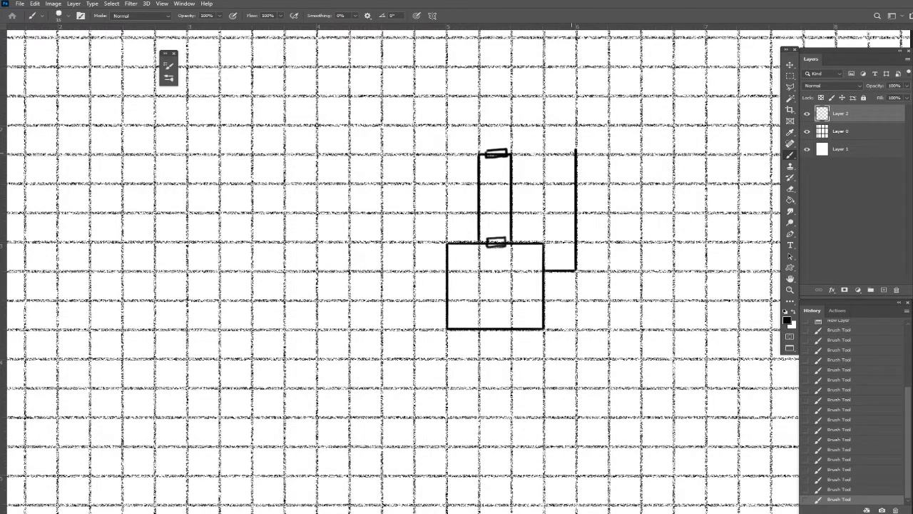
Erase the grid lines on Layer 0 in the area between the corridor and the L-shaped wall.
drag(515, 241, 539, 242)
key(ctrl+z)
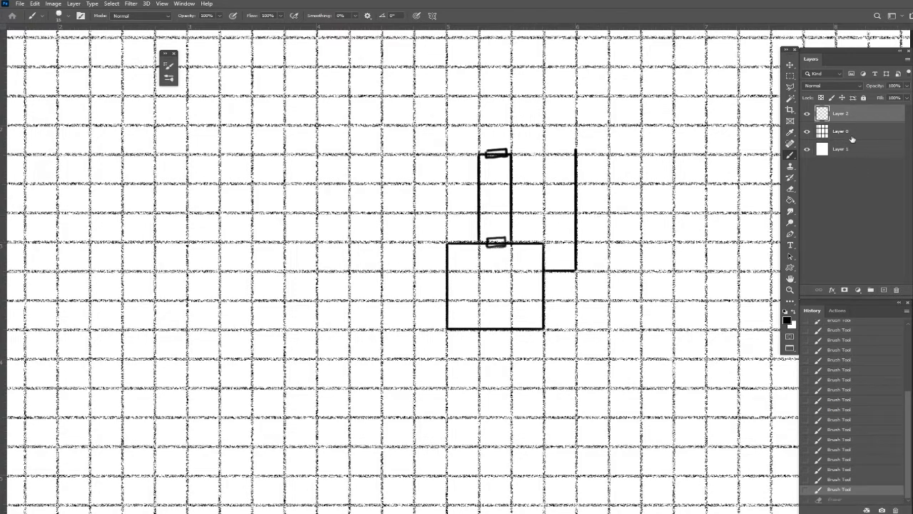
click(852, 136)
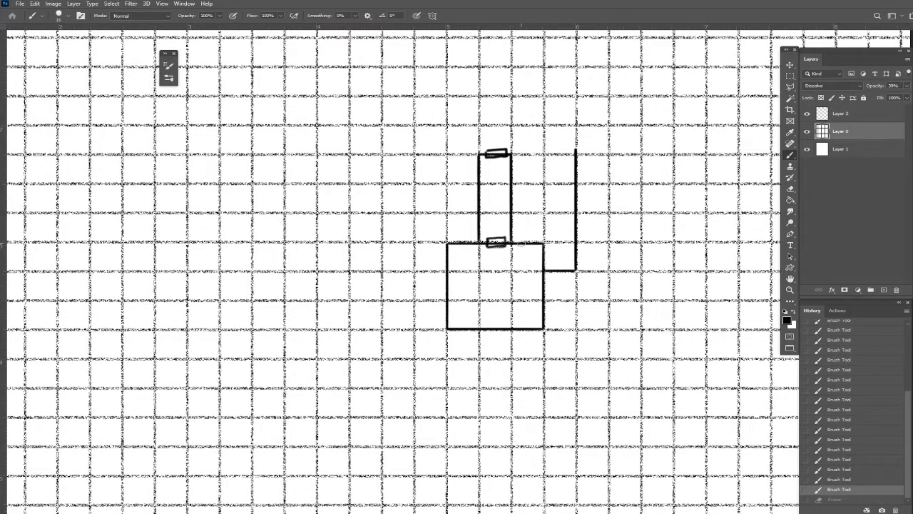
drag(521, 242, 544, 241)
mouse_move(487, 242)
mouse_down()
mouse_move(504, 241)
mouse_move(491, 241)
mouse_move(514, 169)
mouse_move(520, 212)
mouse_move(535, 184)
mouse_move(550, 213)
mouse_move(564, 183)
mouse_move(575, 183)
mouse_up()
click(548, 239)
mouse_move(544, 217)
mouse_down()
mouse_move(545, 233)
mouse_move(571, 242)
mouse_move(546, 265)
mouse_move(545, 159)
mouse_move(540, 181)
mouse_up()
scroll(541, 180, down, 5)
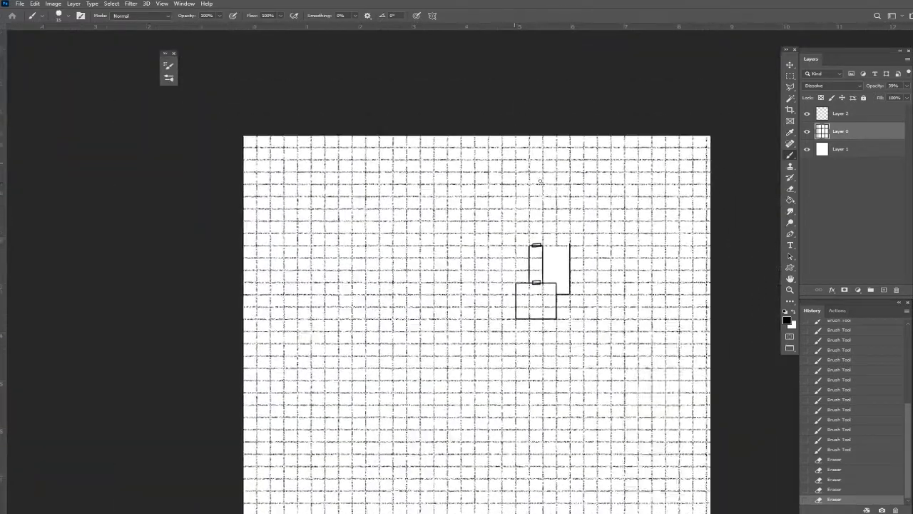